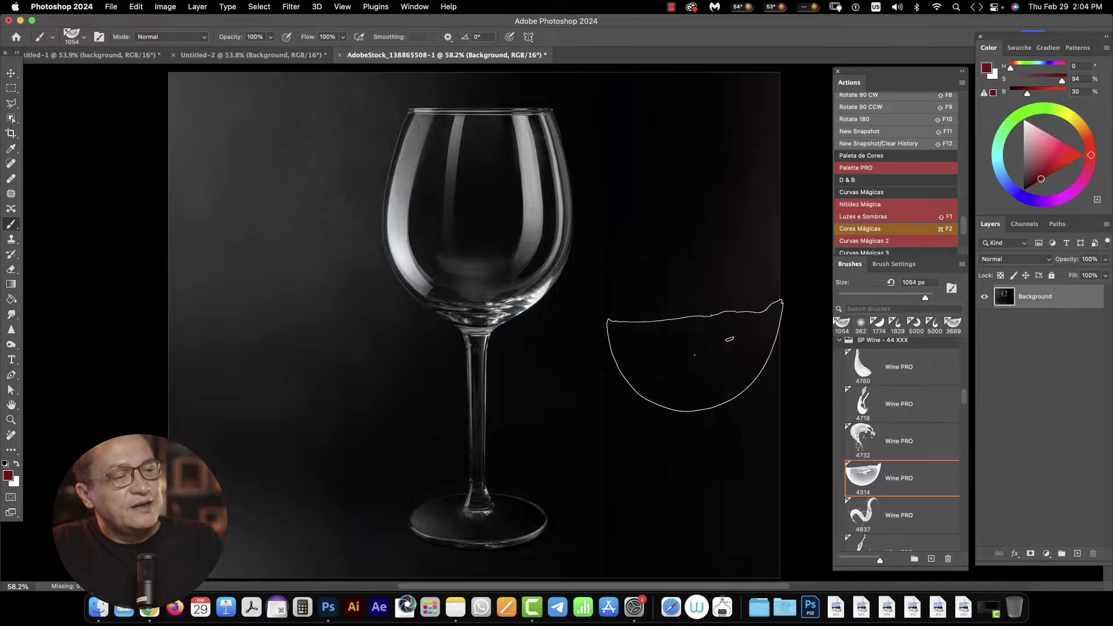
Bring up the red-wine-pouring reference photo in Chrome
{"action": "left_click", "coordinate": [151, 610]}
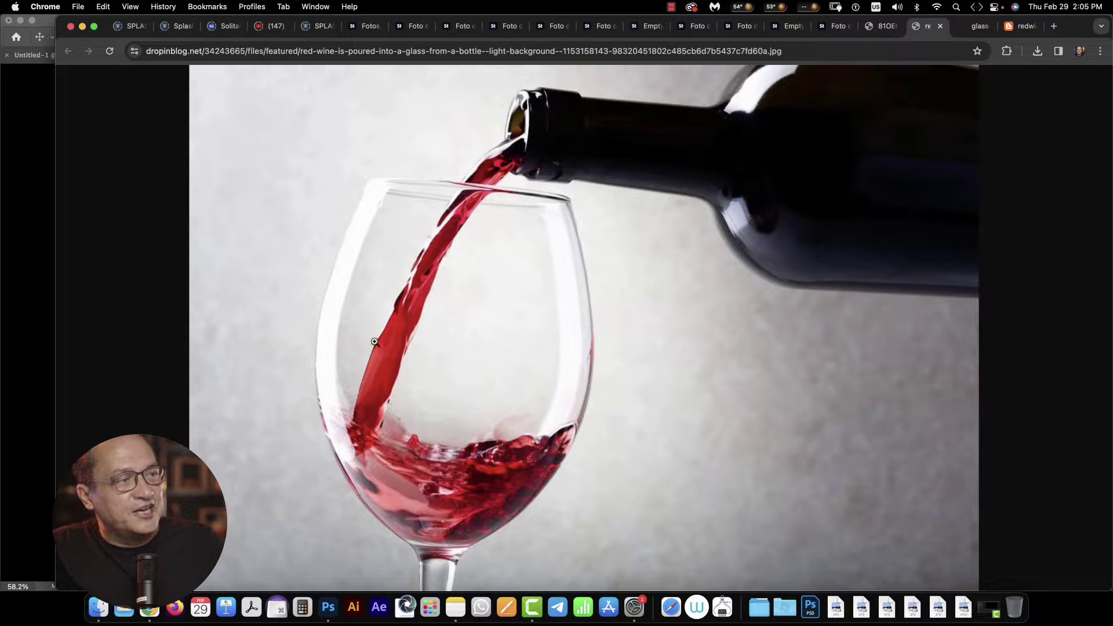
Drag the wine photo into the glass document as Layer 1, accepting the profile mismatch
{"action": "left_click_drag", "start_coordinate": [393, 326], "coordinate": [19, 318]}
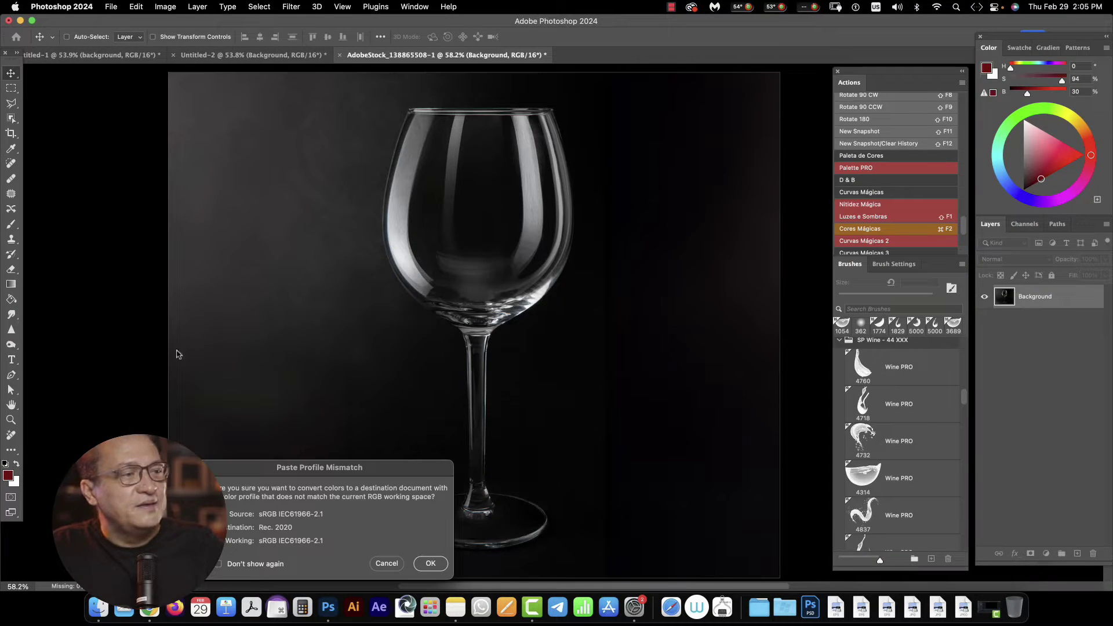
{"action": "left_click", "coordinate": [431, 563]}
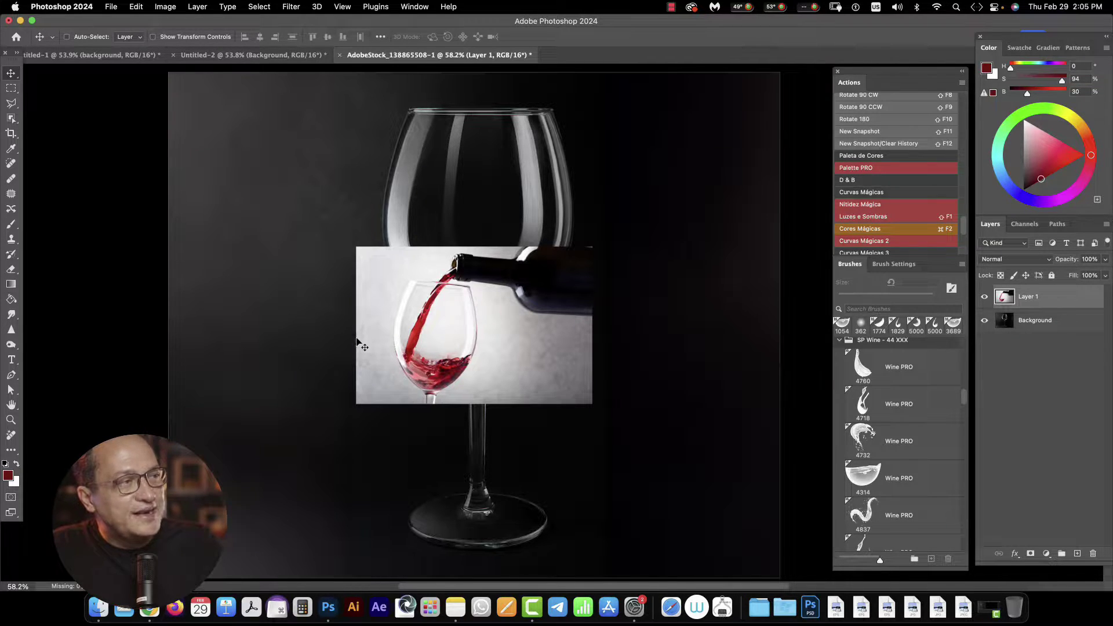
{"action": "left_click", "coordinate": [852, 170]}
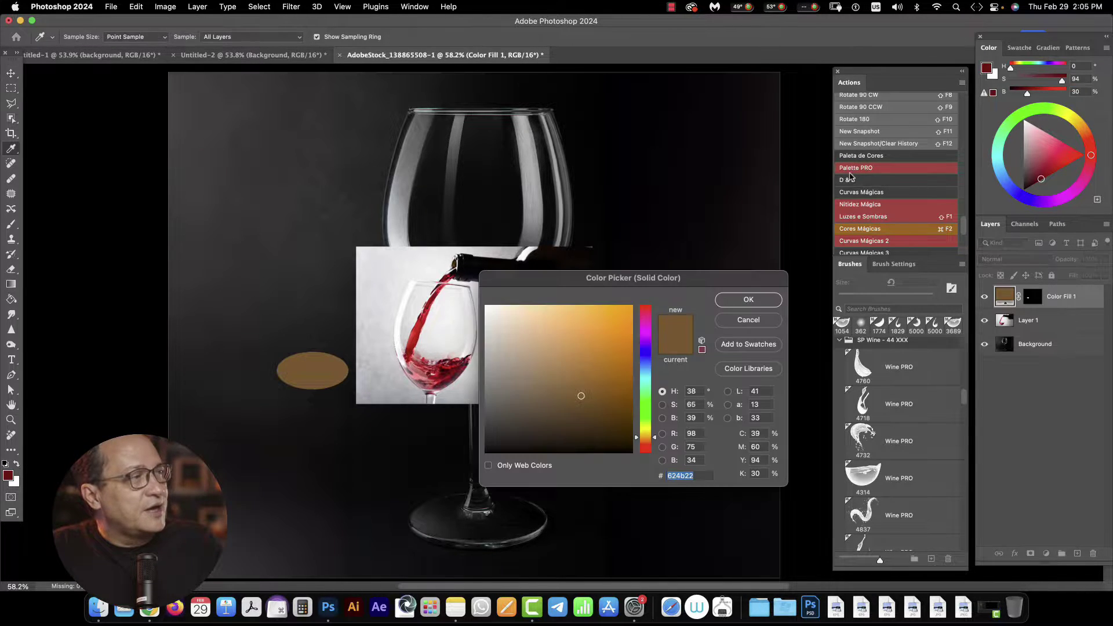
Build a six-swatch palette from the wine's red, move it top-left, and delete Layer 1
{"action": "left_click", "coordinate": [411, 347]}
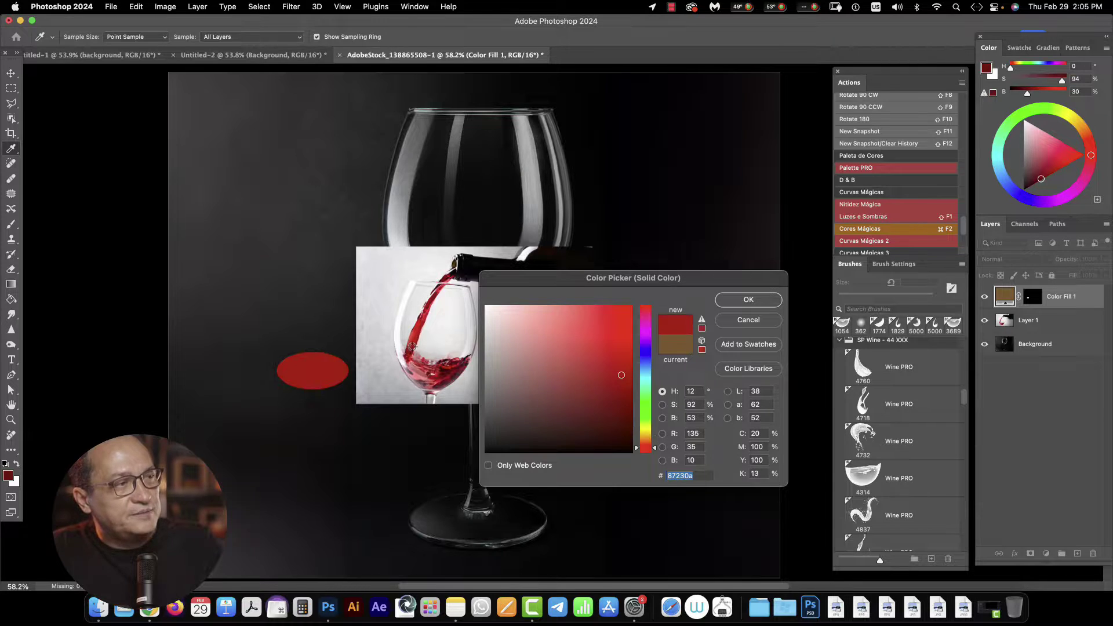
{"action": "left_click", "coordinate": [740, 301]}
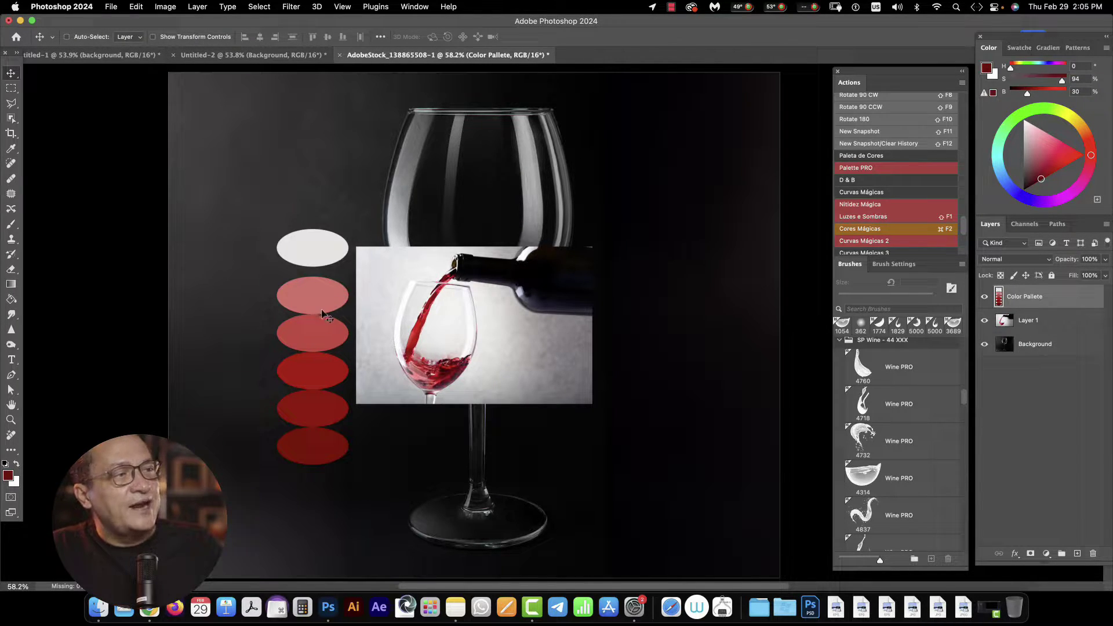
{"action": "left_click_drag", "start_coordinate": [313, 341], "coordinate": [248, 211]}
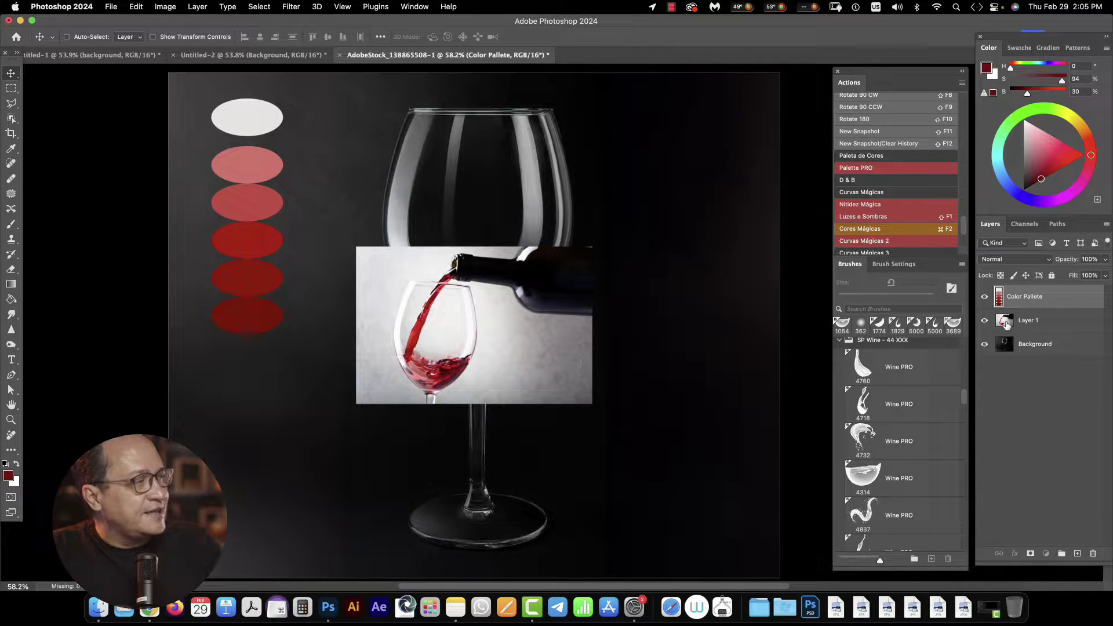
{"action": "left_click_drag", "start_coordinate": [1006, 325], "coordinate": [1093, 553]}
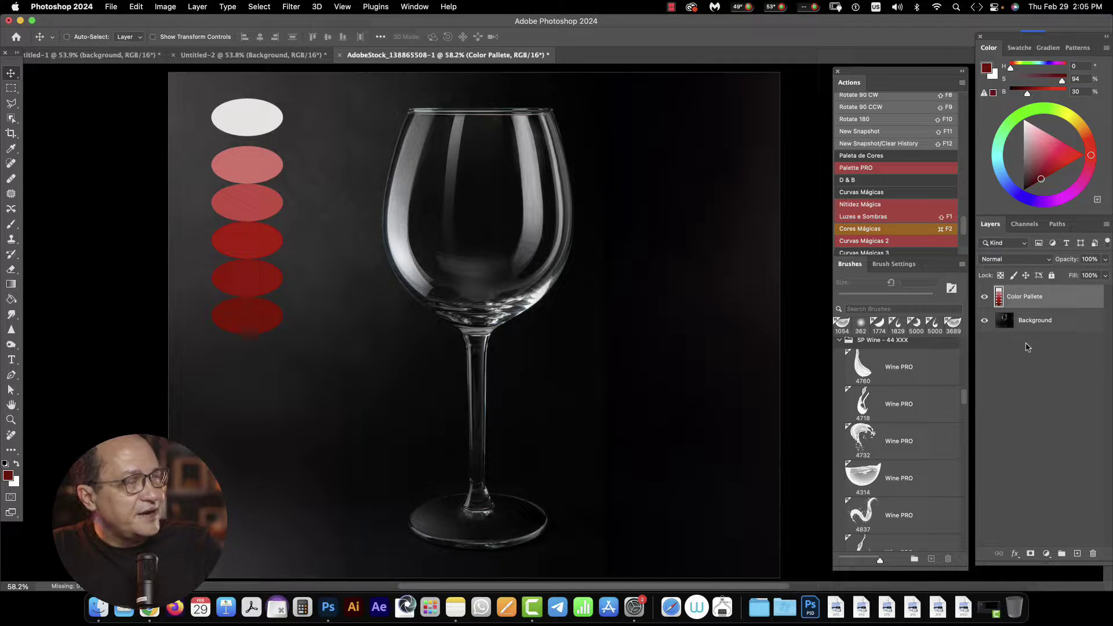
Add a wine-red (87230a) Solid Color fill above Background and invert its mask to black
{"action": "left_click", "coordinate": [1048, 323]}
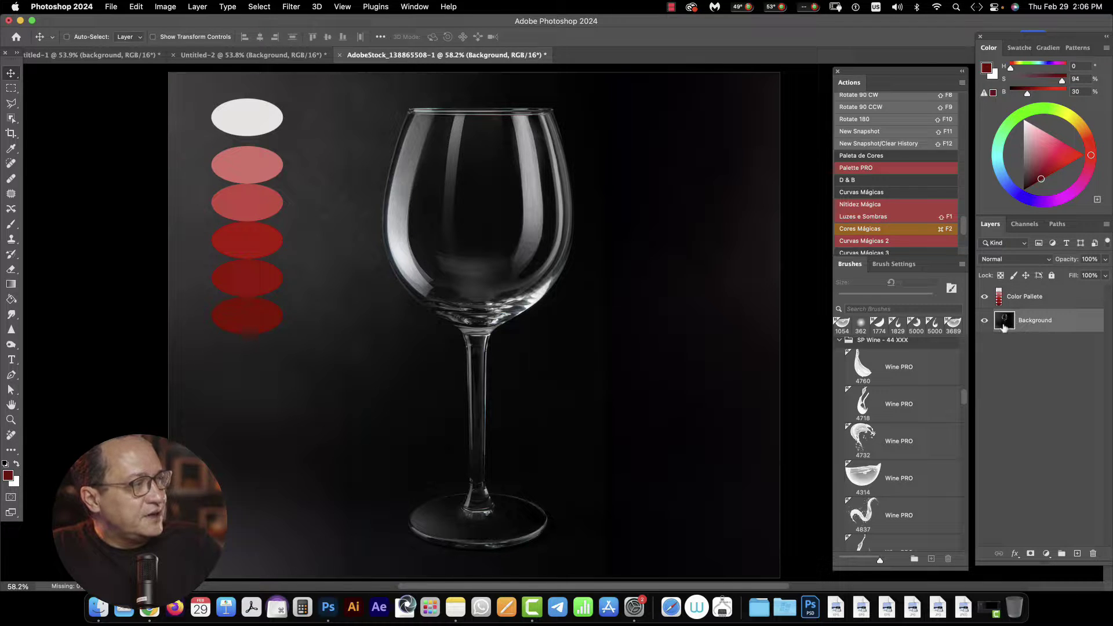
{"action": "left_click", "coordinate": [1045, 555]}
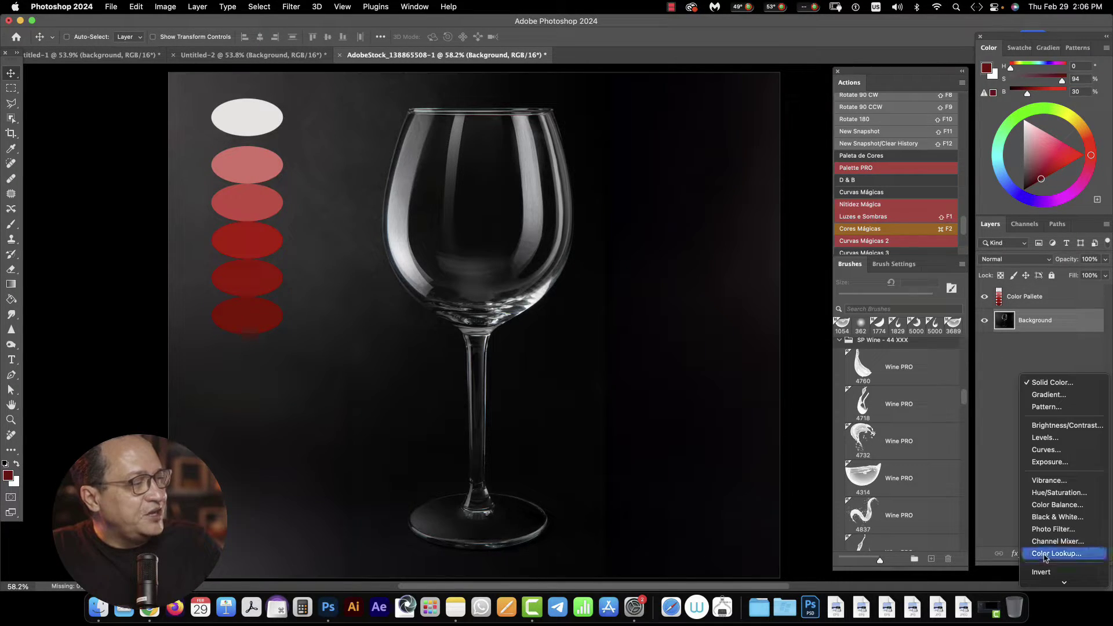
{"action": "left_click", "coordinate": [1048, 383]}
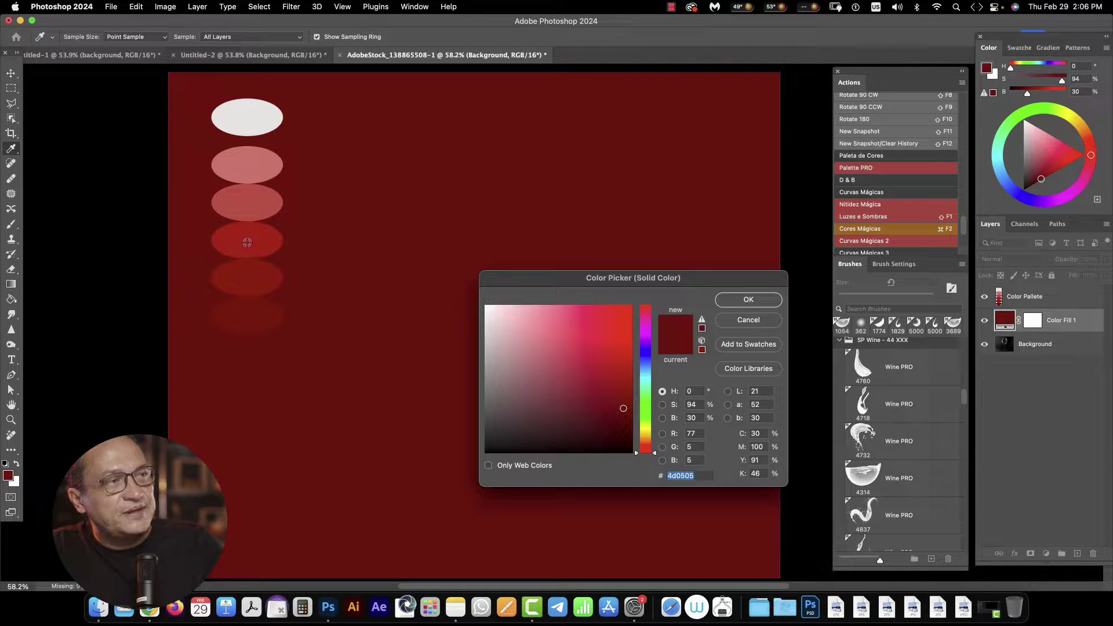
{"action": "left_click", "coordinate": [246, 241]}
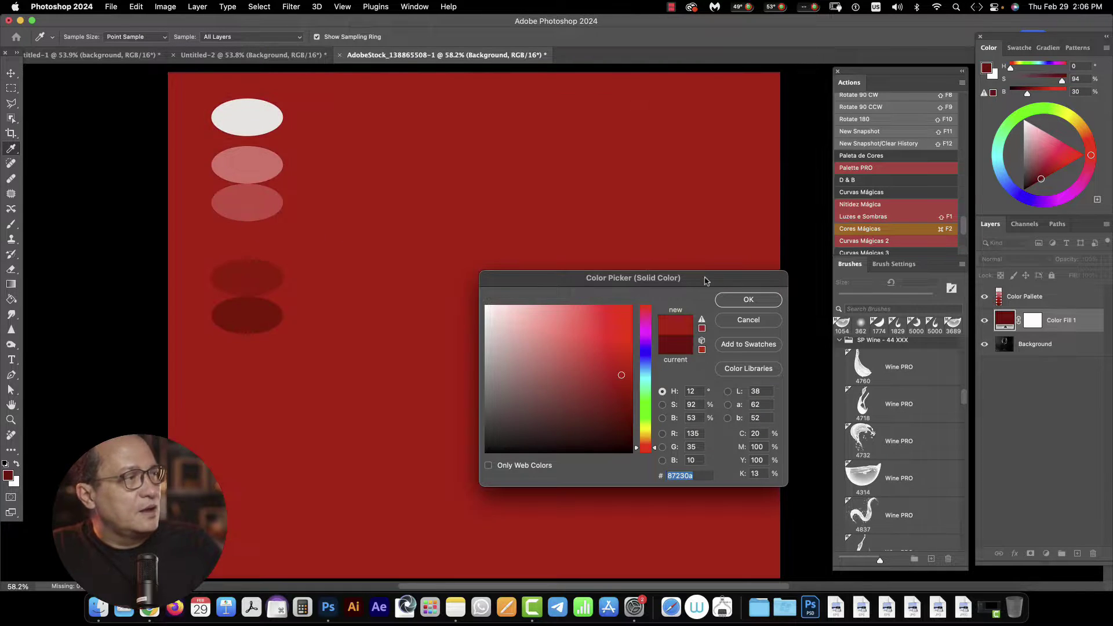
{"action": "left_click", "coordinate": [743, 301]}
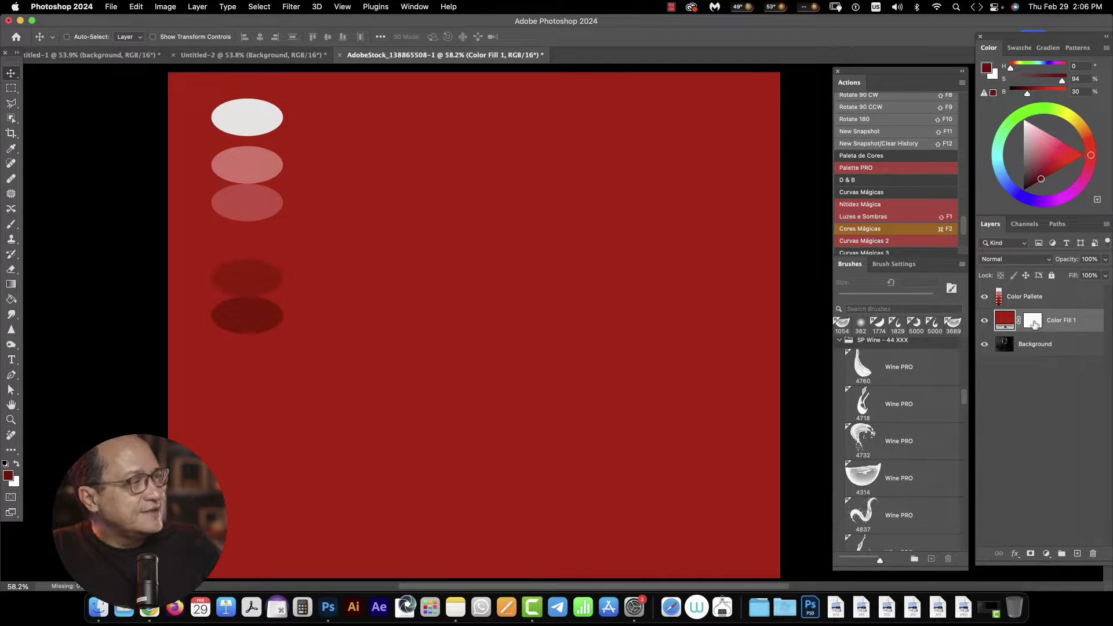
{"action": "left_click", "coordinate": [1035, 323]}
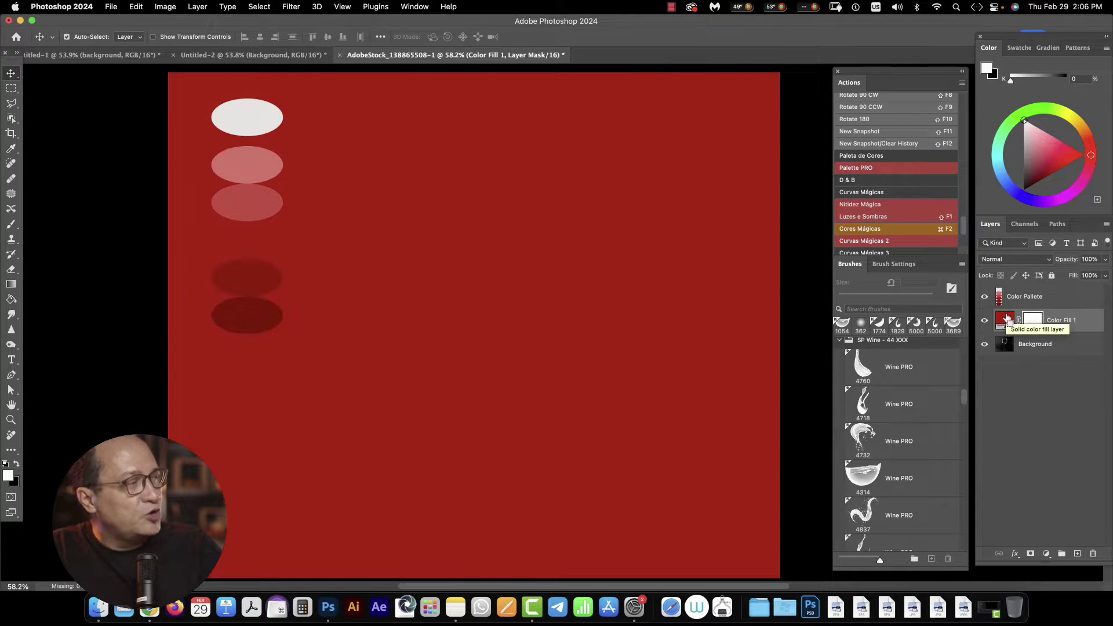
{"action": "key", "text": "super+i"}
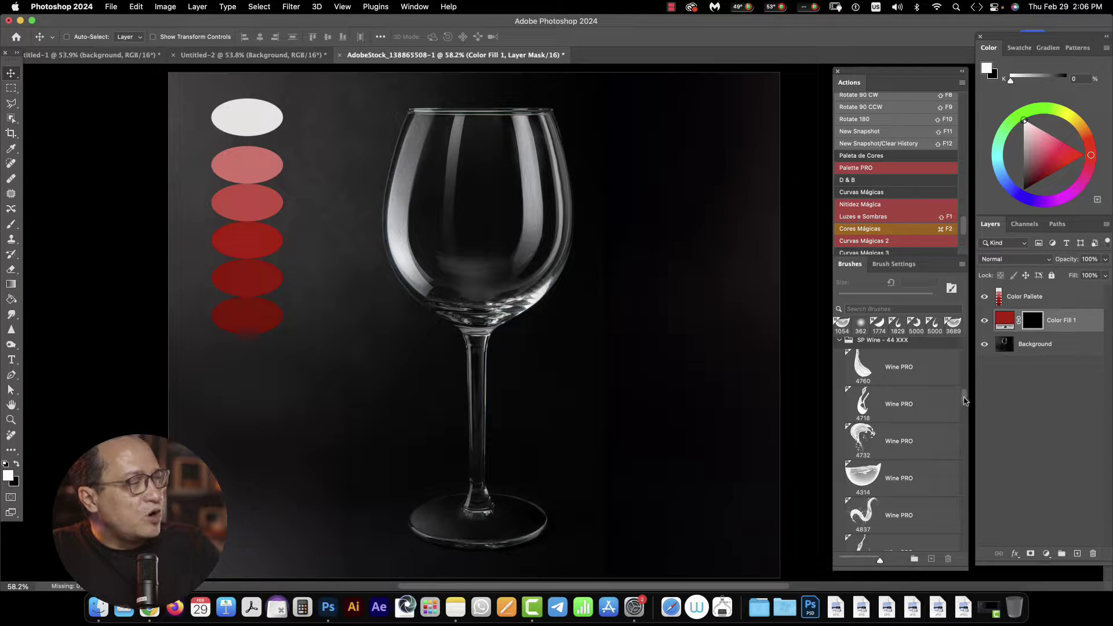
Stamp wine into the glass bowl on the mask with the Wine PRO 4314 brush at ~1090 px
{"action": "scroll", "coordinate": [963, 404], "scroll_direction": "down", "scroll_amount": 2}
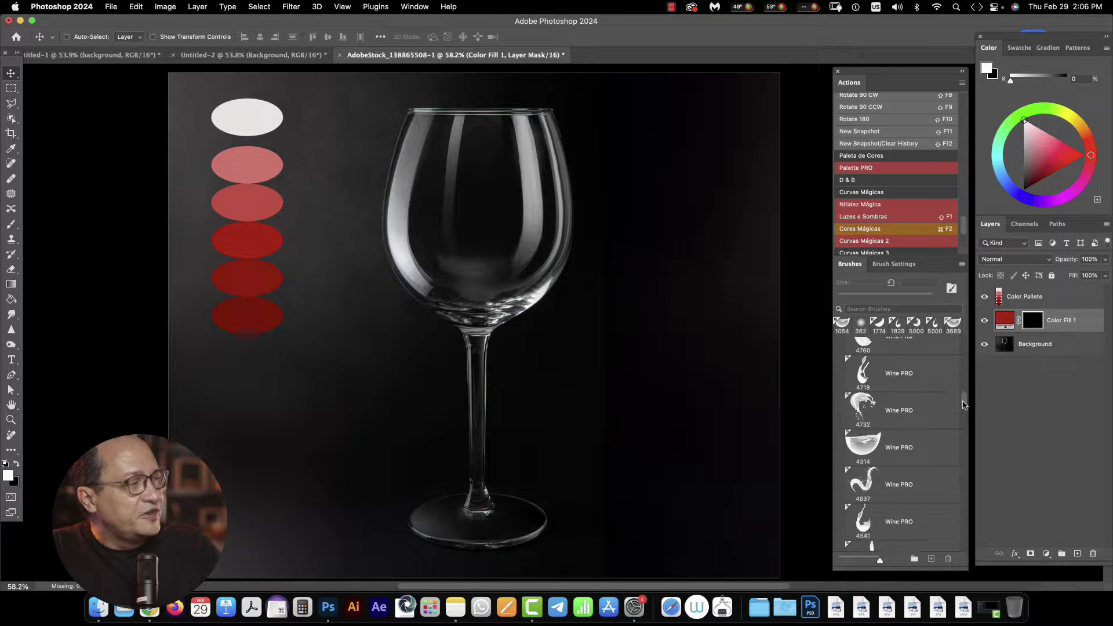
{"action": "left_click", "coordinate": [866, 432]}
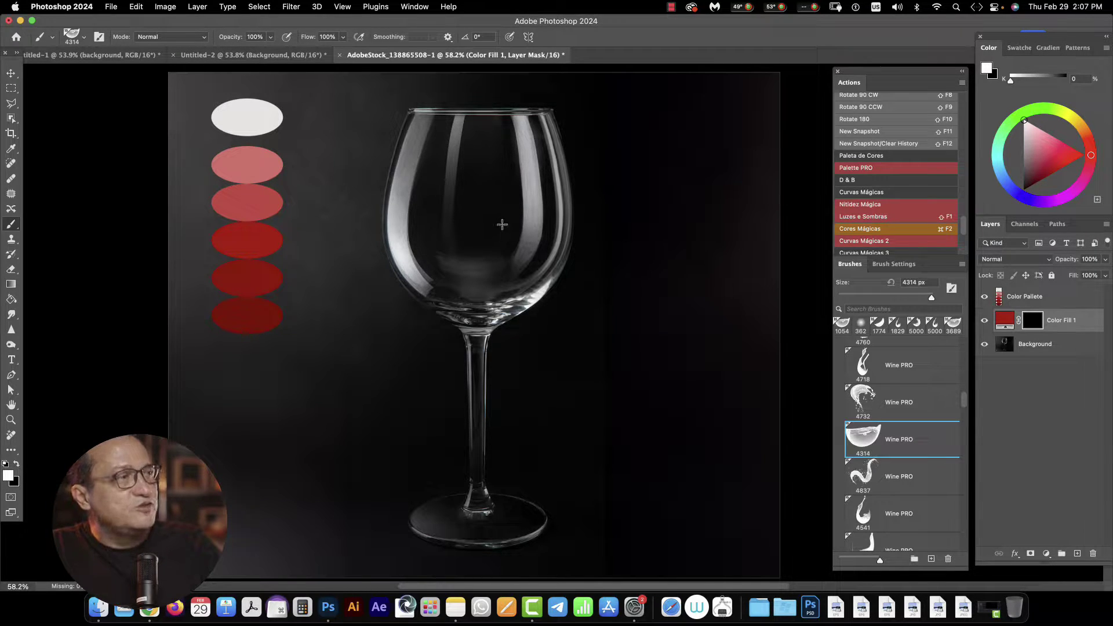
{"action": "left_click_drag", "start_coordinate": [500, 226], "coordinate": [195, 278]}
{"action": "left_click_drag", "start_coordinate": [464, 240], "coordinate": [321, 261]}
{"action": "left_click_drag", "start_coordinate": [480, 255], "coordinate": [468, 262]}
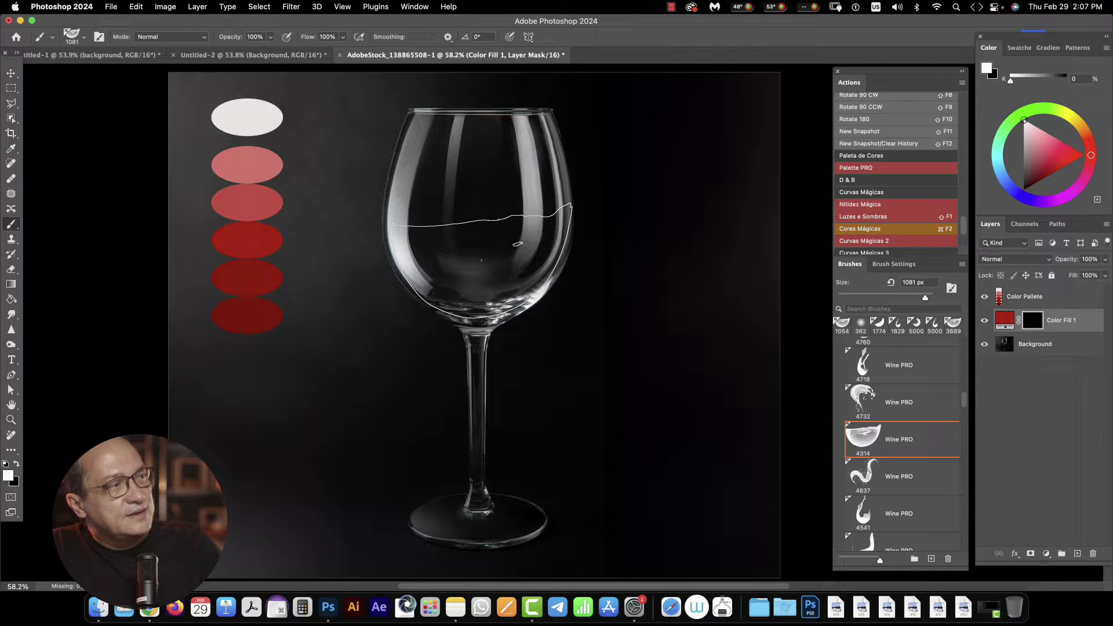
{"action": "left_click", "coordinate": [482, 258]}
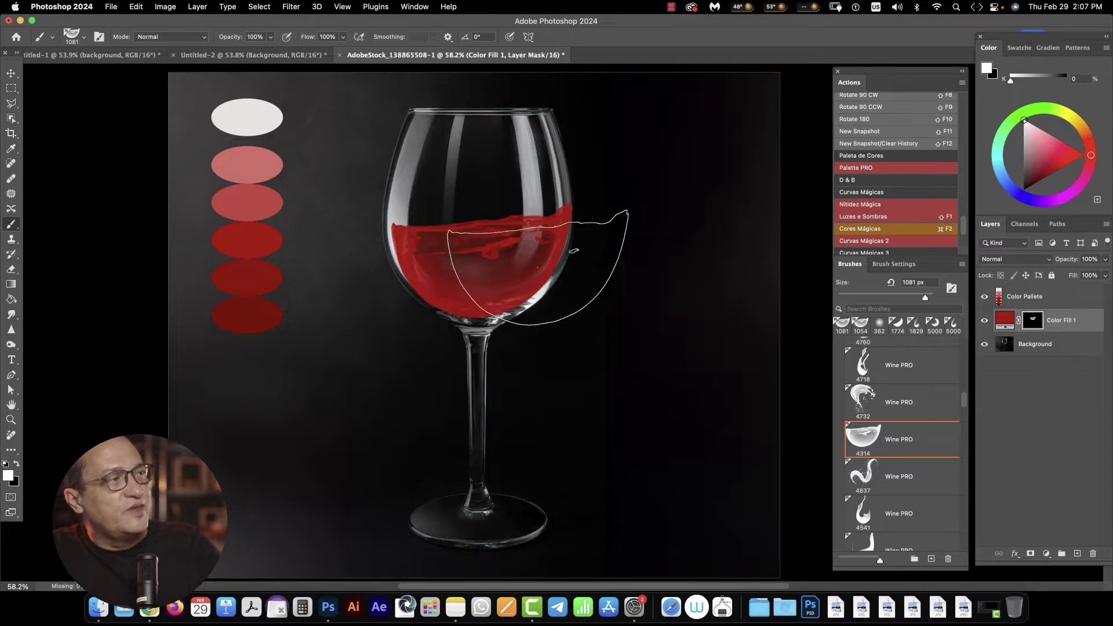
Warp the wine shape so its left and right edges follow the glass bowl's curves
{"action": "left_click", "coordinate": [137, 8]}
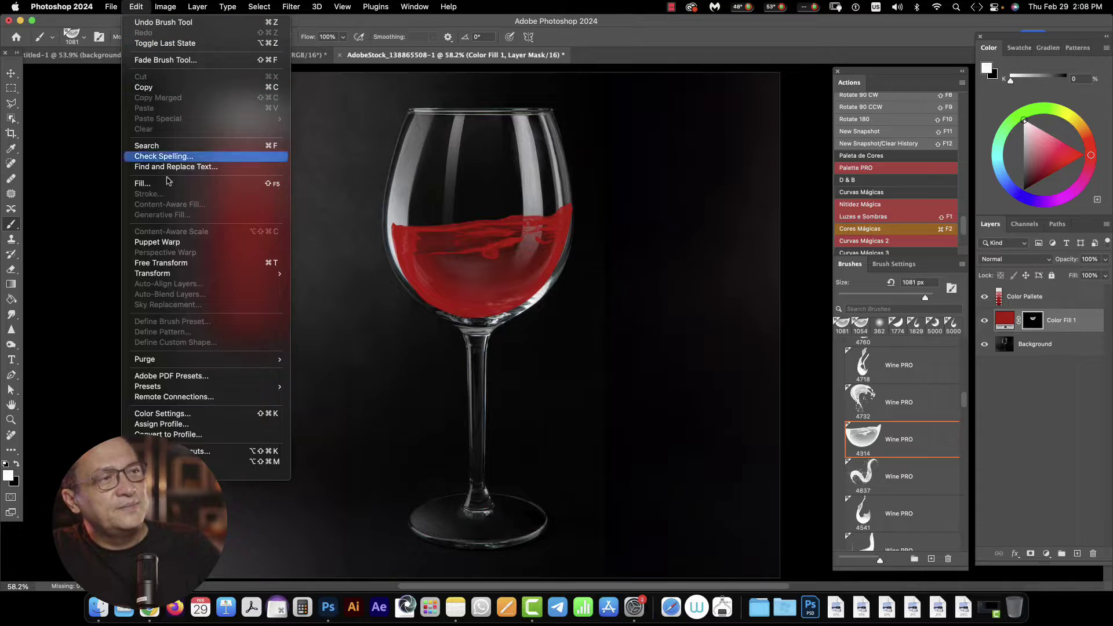
{"action": "mouse_move", "coordinate": [167, 273]}
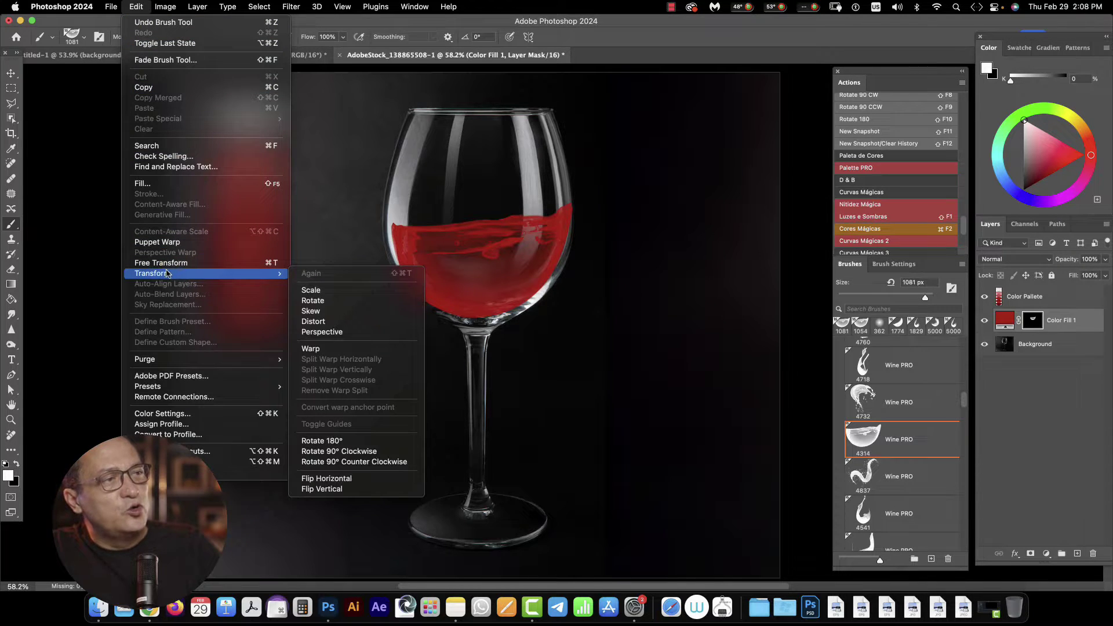
{"action": "left_click", "coordinate": [313, 349]}
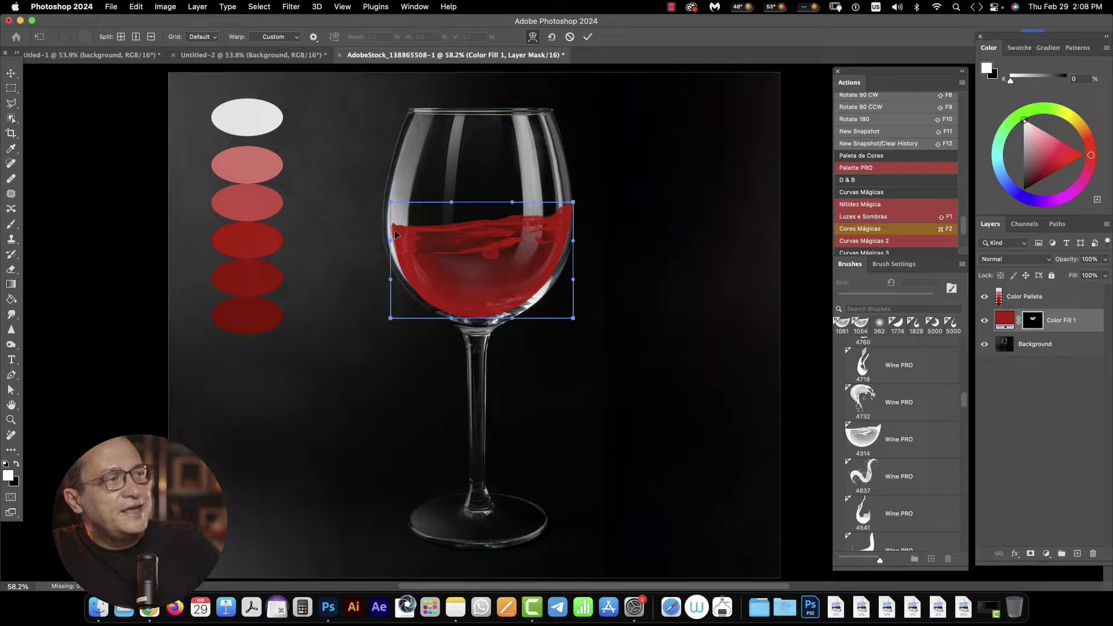
{"action": "left_click_drag", "start_coordinate": [394, 231], "coordinate": [390, 232]}
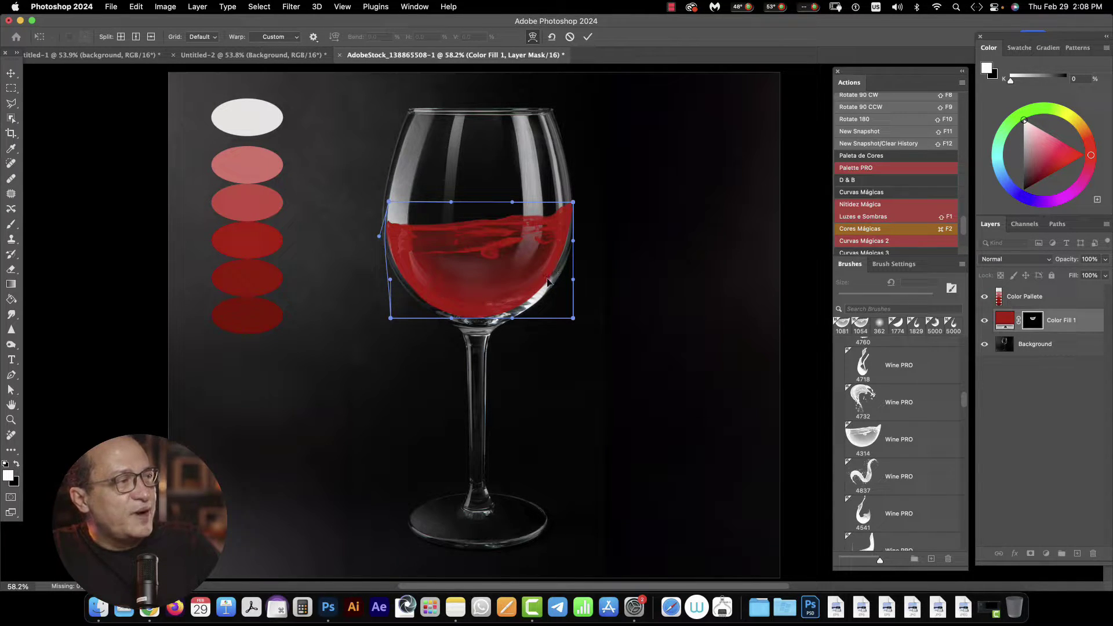
{"action": "left_click_drag", "start_coordinate": [548, 282], "coordinate": [446, 322]}
{"action": "left_click_drag", "start_coordinate": [389, 281], "coordinate": [383, 281]}
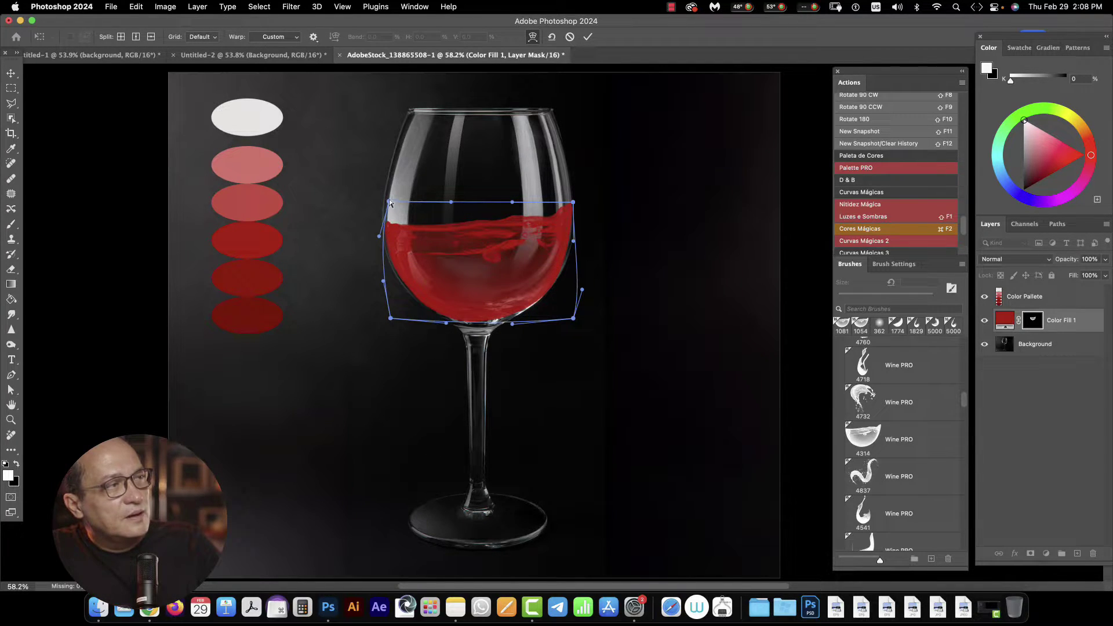
{"action": "left_click_drag", "start_coordinate": [572, 242], "coordinate": [582, 246]}
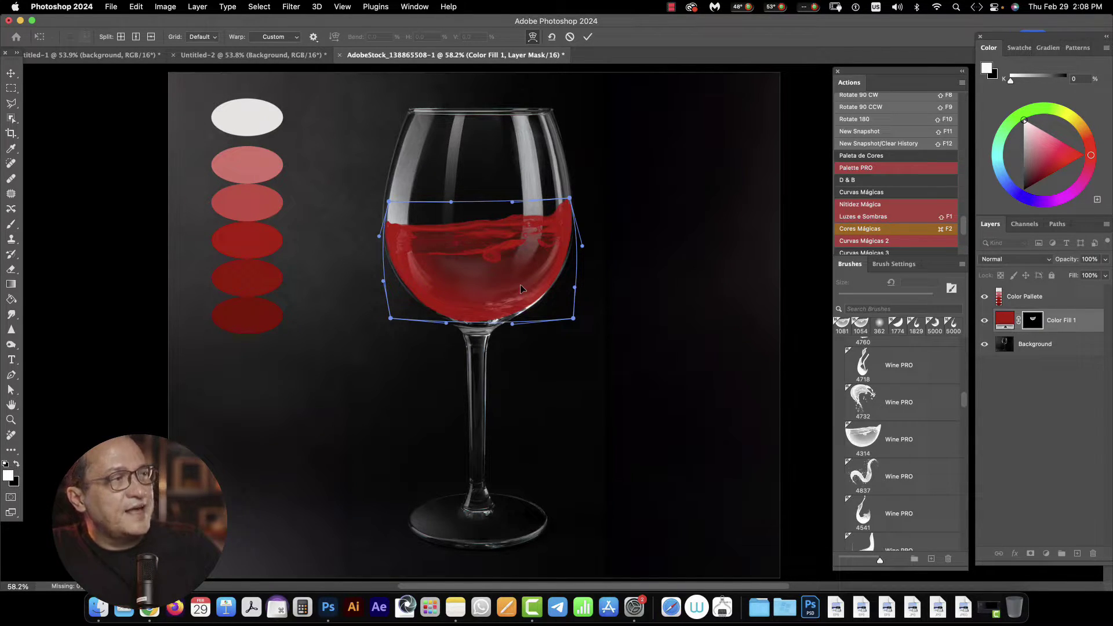
{"action": "key", "text": "Return"}
{"action": "key", "text": "b"}
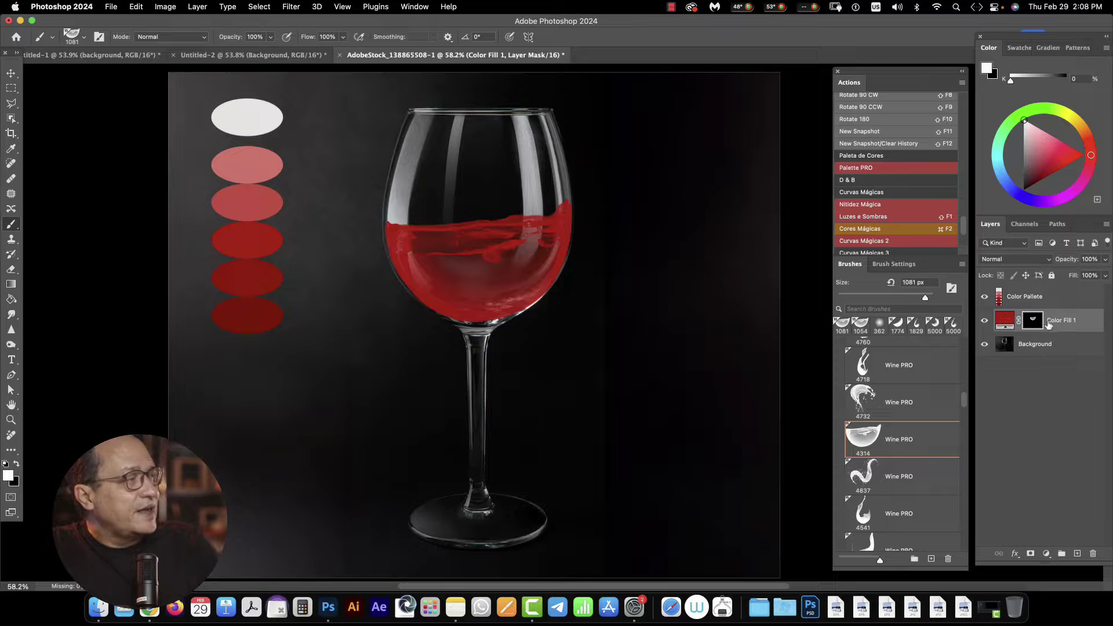
Duplicate Color Fill 1, set the copy to Color Burn, and select the copy's mask
{"action": "left_click", "coordinate": [1004, 320]}
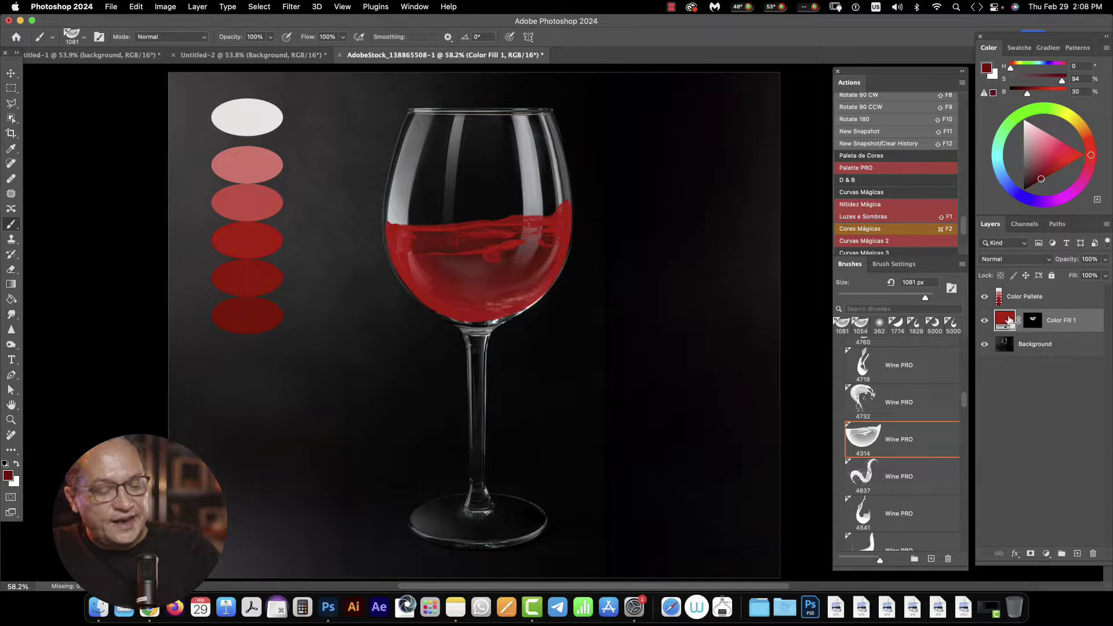
{"action": "key", "text": "super+j"}
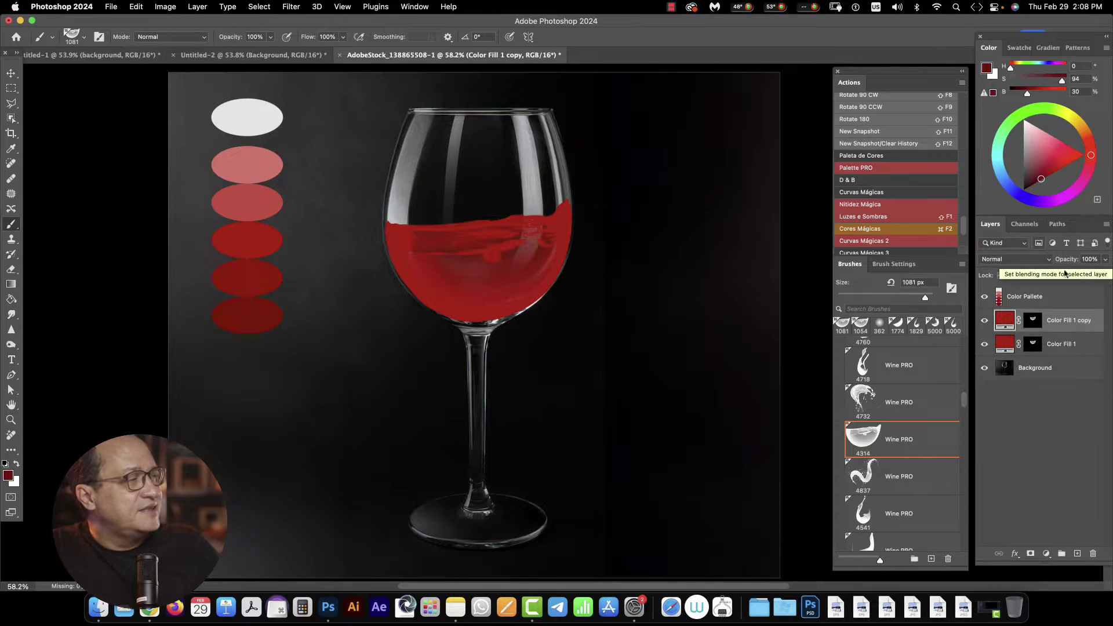
{"action": "left_click", "coordinate": [1015, 260]}
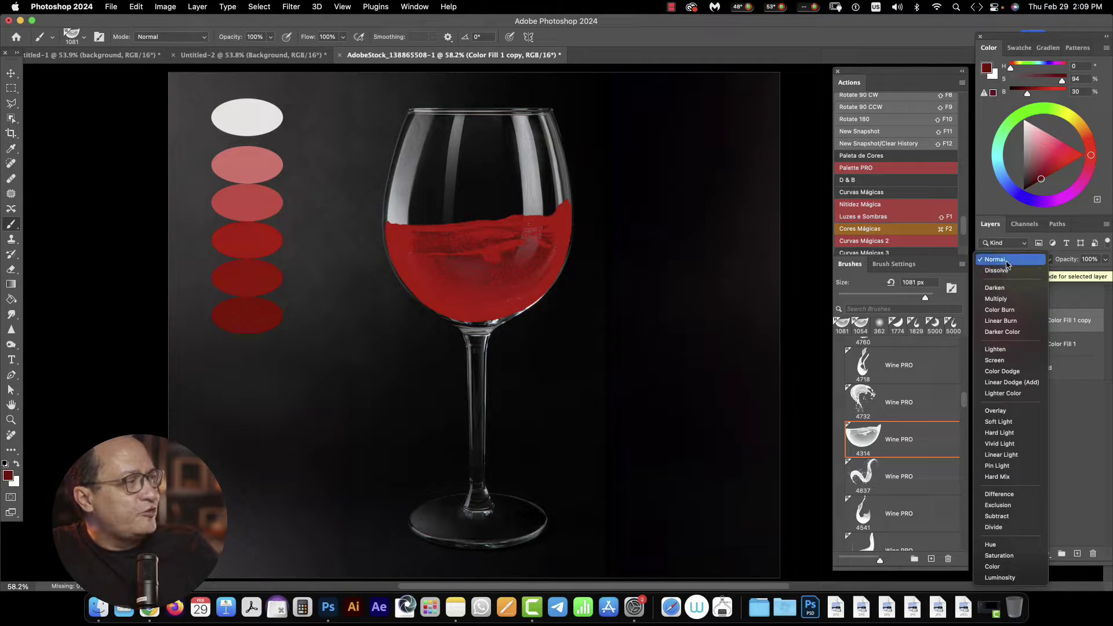
{"action": "left_click", "coordinate": [1004, 310]}
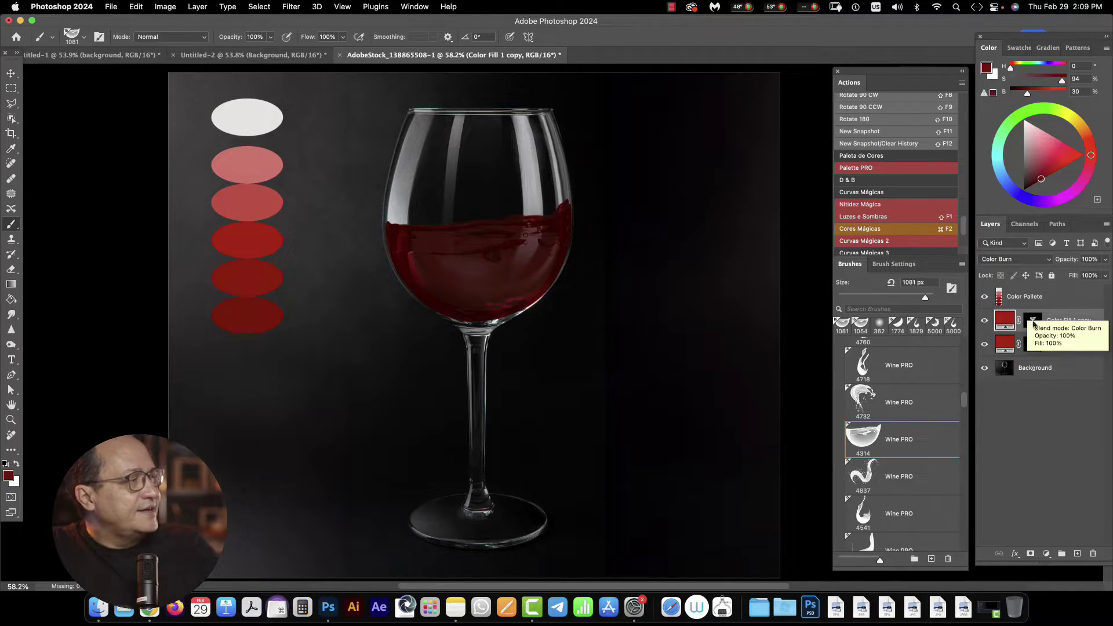
{"action": "left_click", "coordinate": [1032, 320]}
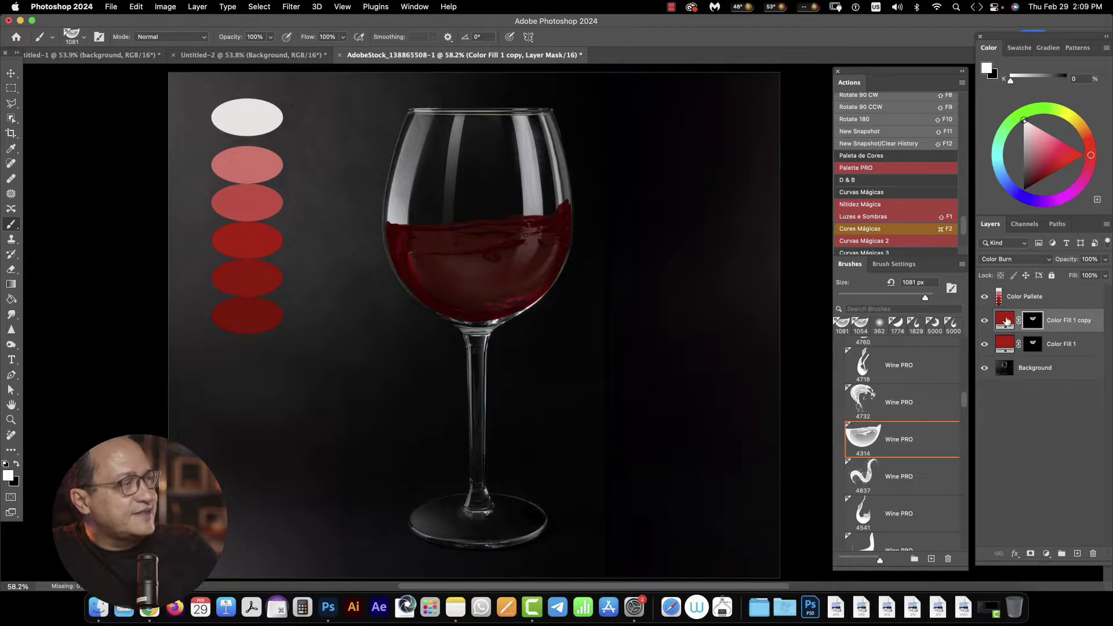
Raise the copy mask's black input level to 170 with Levels
{"action": "left_click", "coordinate": [166, 7]}
{"action": "mouse_move", "coordinate": [182, 43]}
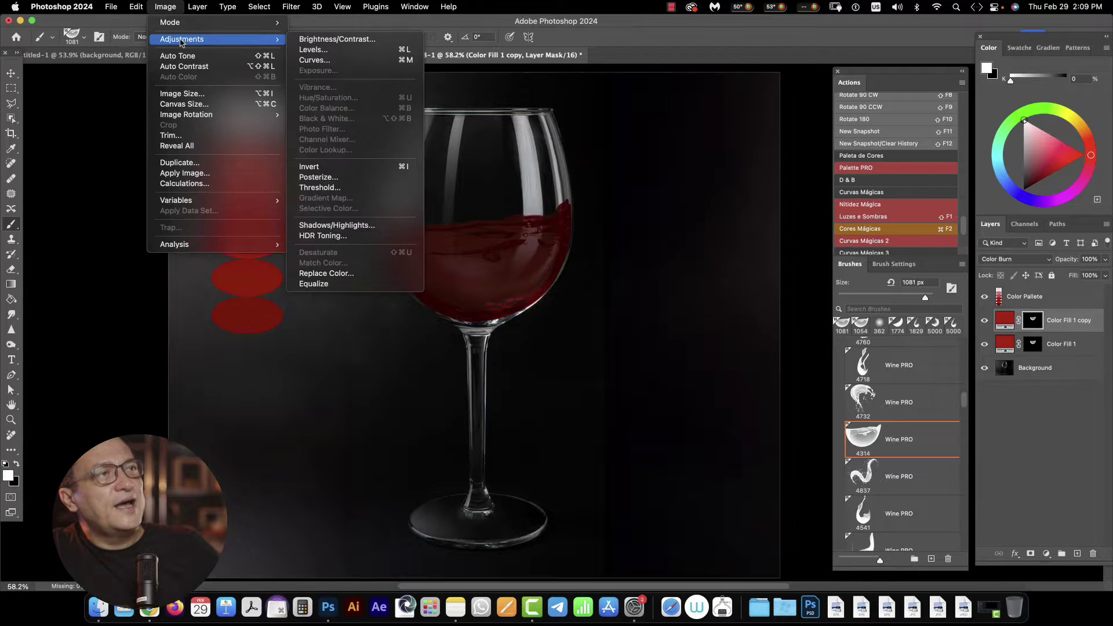
{"action": "left_click", "coordinate": [318, 51]}
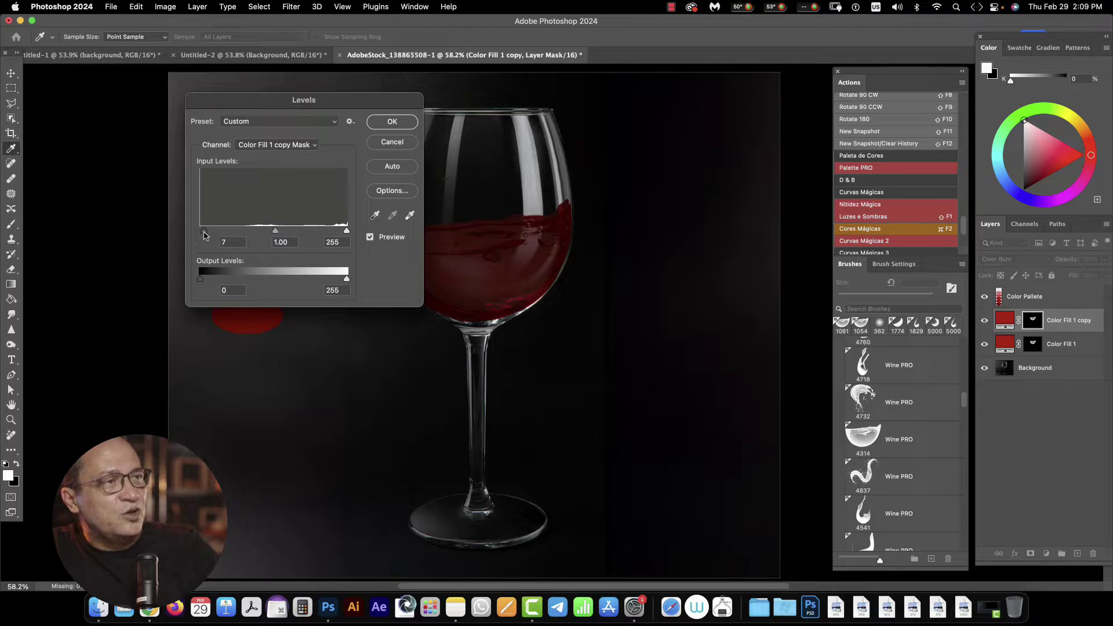
{"action": "left_click_drag", "start_coordinate": [204, 235], "coordinate": [298, 236]}
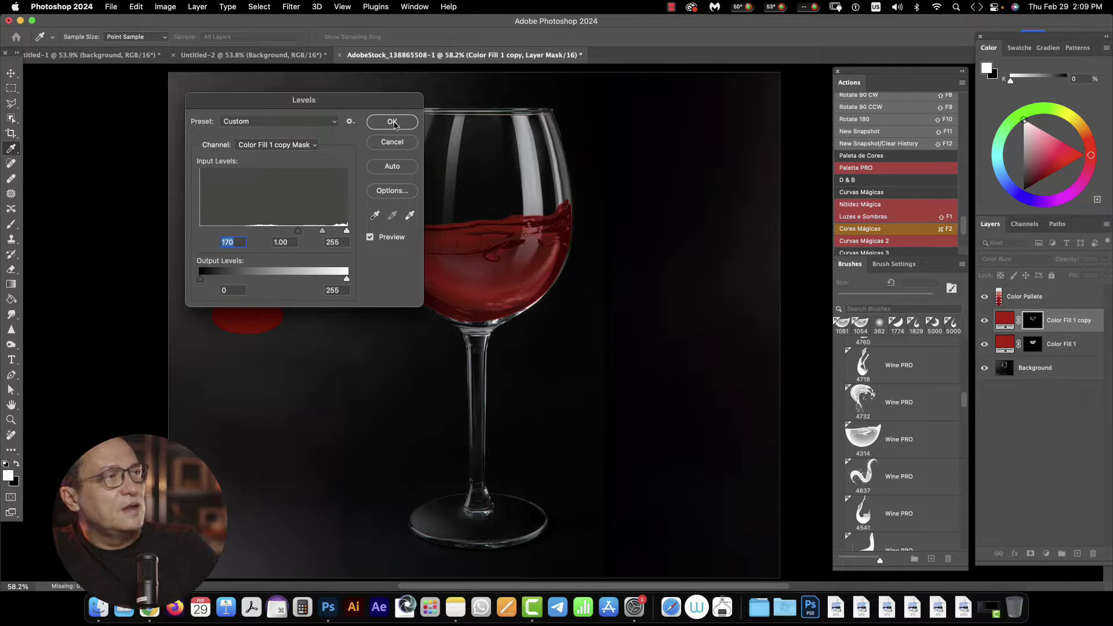
{"action": "left_click", "coordinate": [394, 124]}
{"action": "key", "text": "b"}
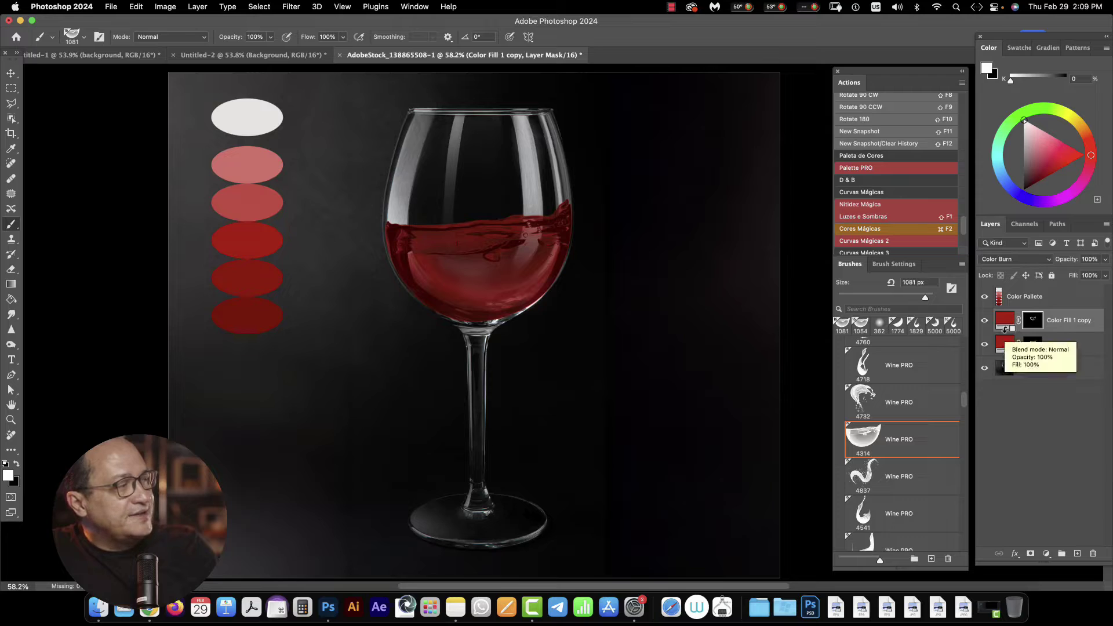
Clip Color Fill 1 copy to Color Fill 1, then duplicate it as copy 2 and clip that too
{"action": "left_click", "coordinate": [1008, 333], "text": "alt"}
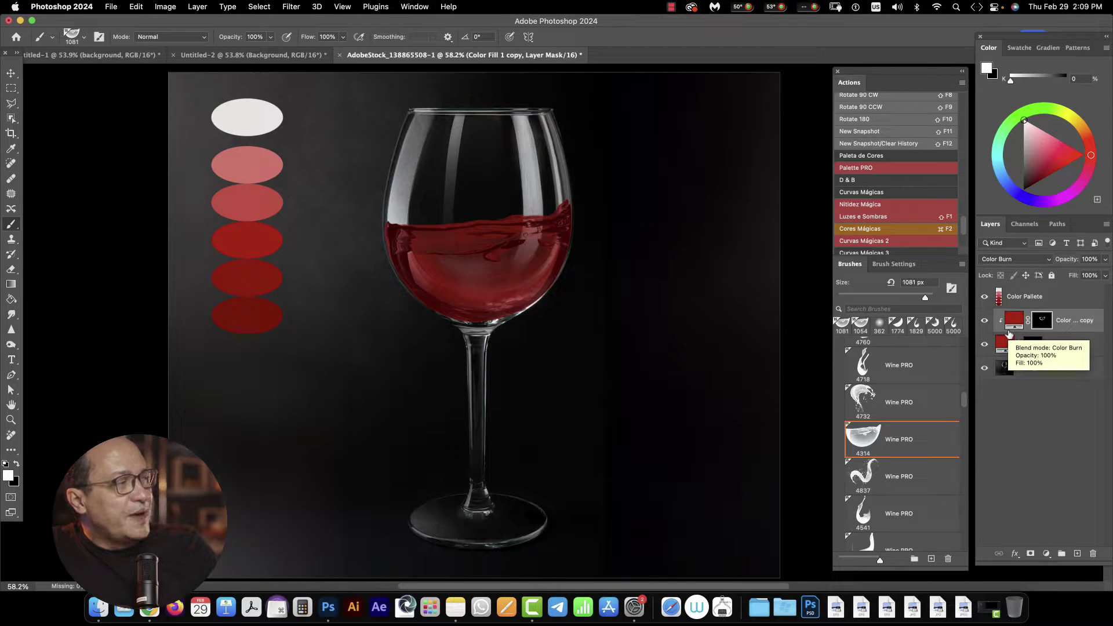
{"action": "left_click", "coordinate": [1019, 325]}
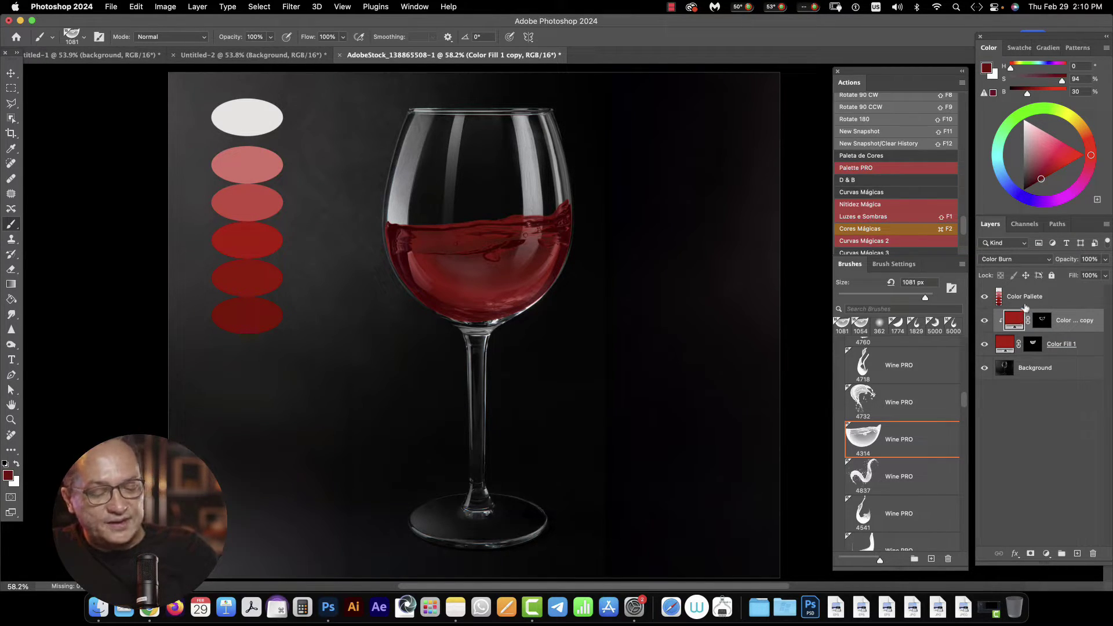
{"action": "key", "text": "super+j"}
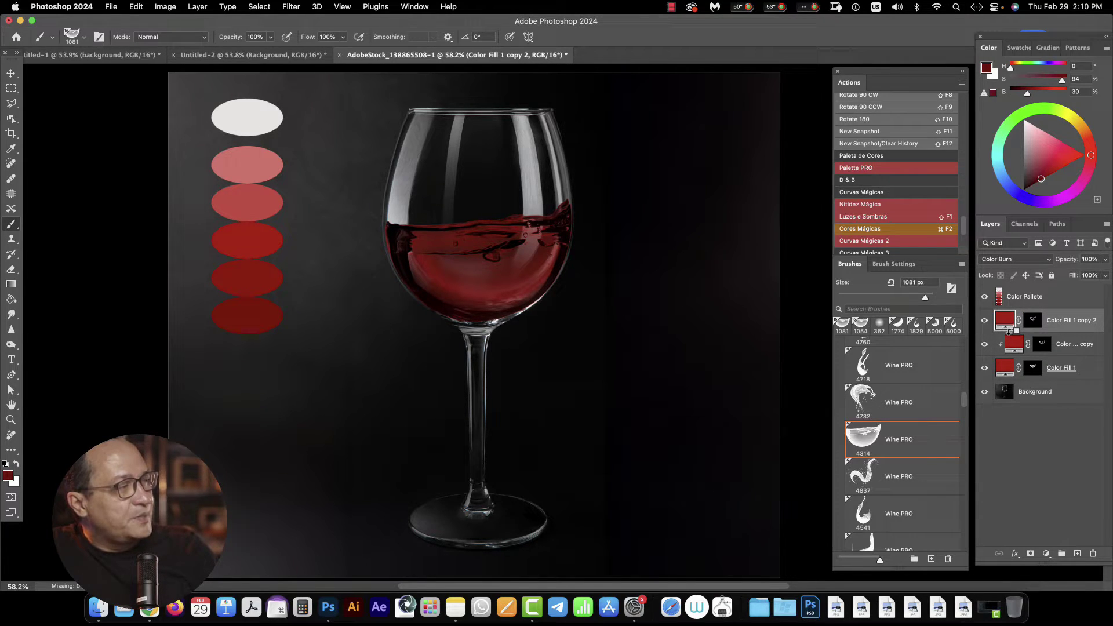
{"action": "left_click", "coordinate": [1011, 331], "text": "alt"}
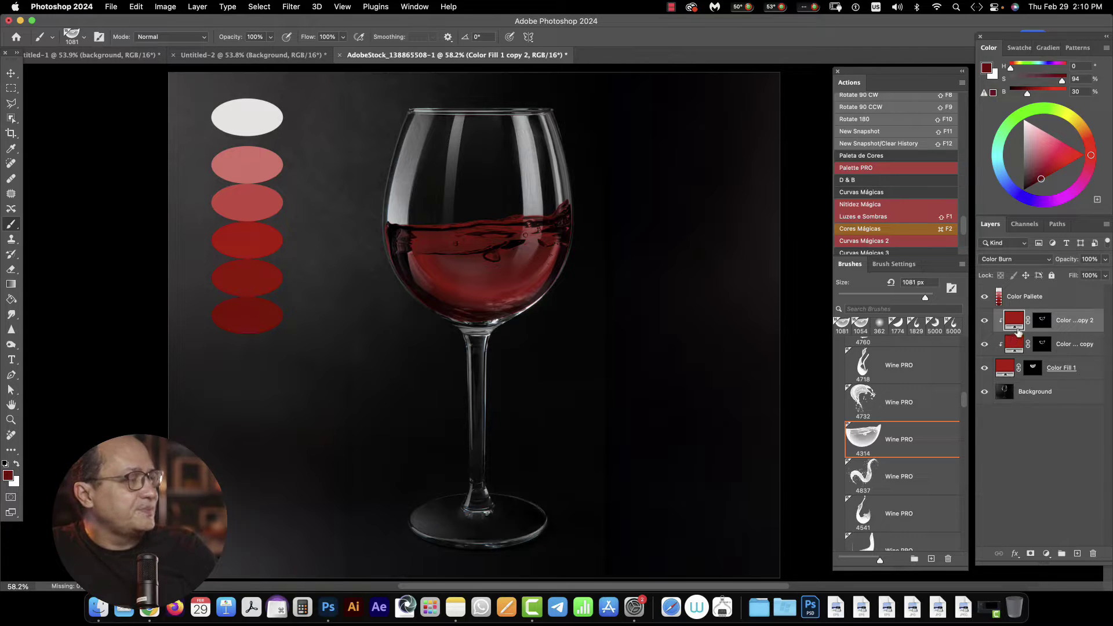
{"action": "left_click", "coordinate": [1042, 320]}
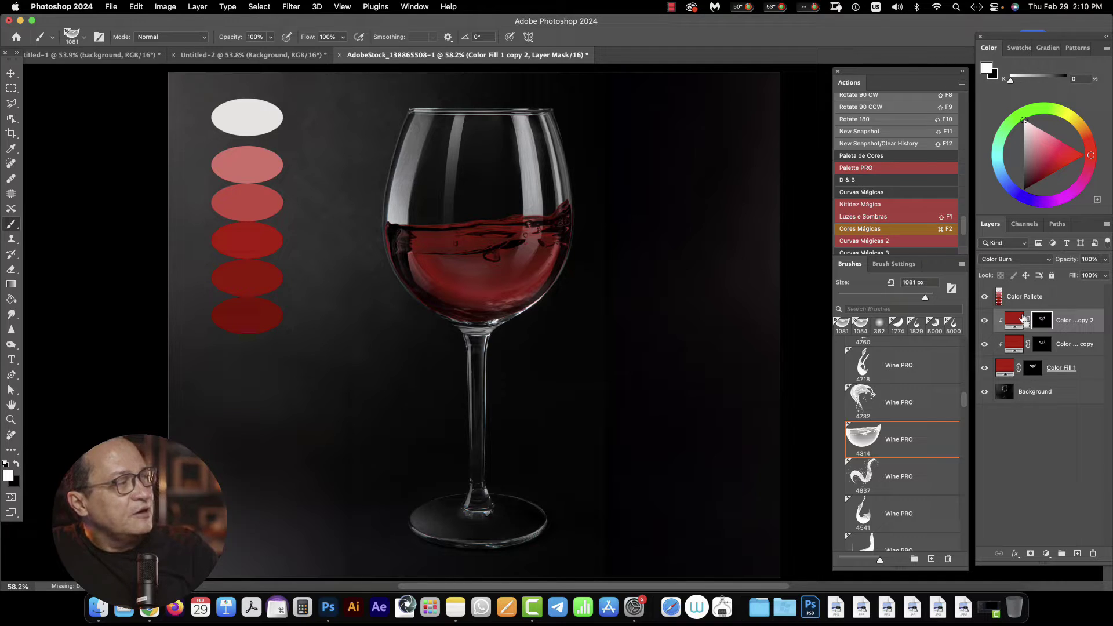
Fill copy 2's mask with white, set Color Dodge blending, and zoom in on the wine's edge
{"action": "key", "text": "alt+BackSpace"}
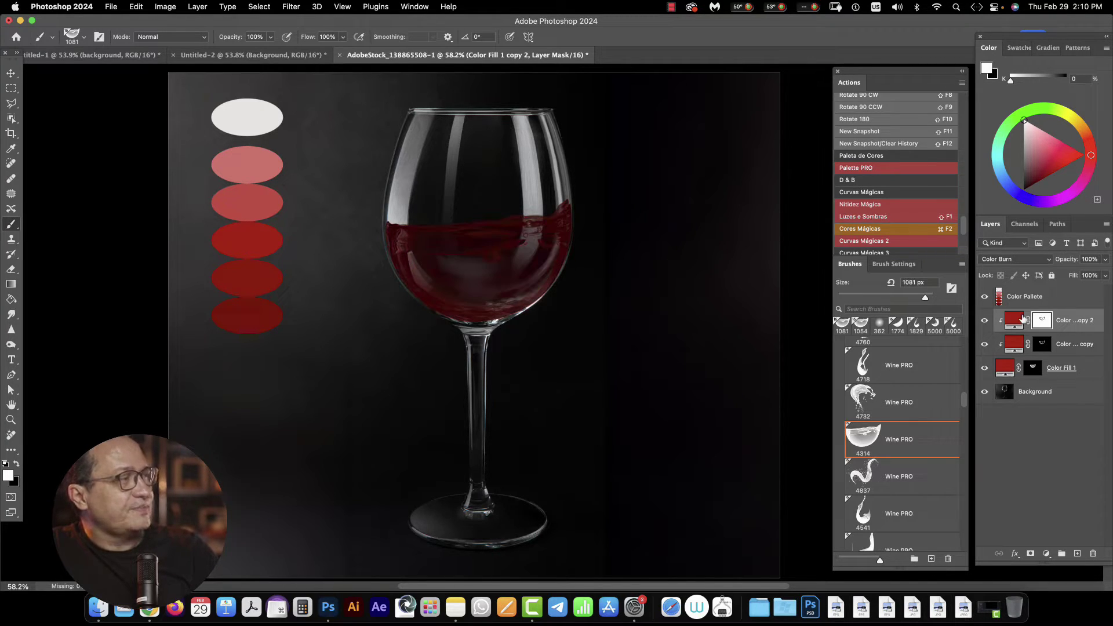
{"action": "left_click", "coordinate": [1008, 261]}
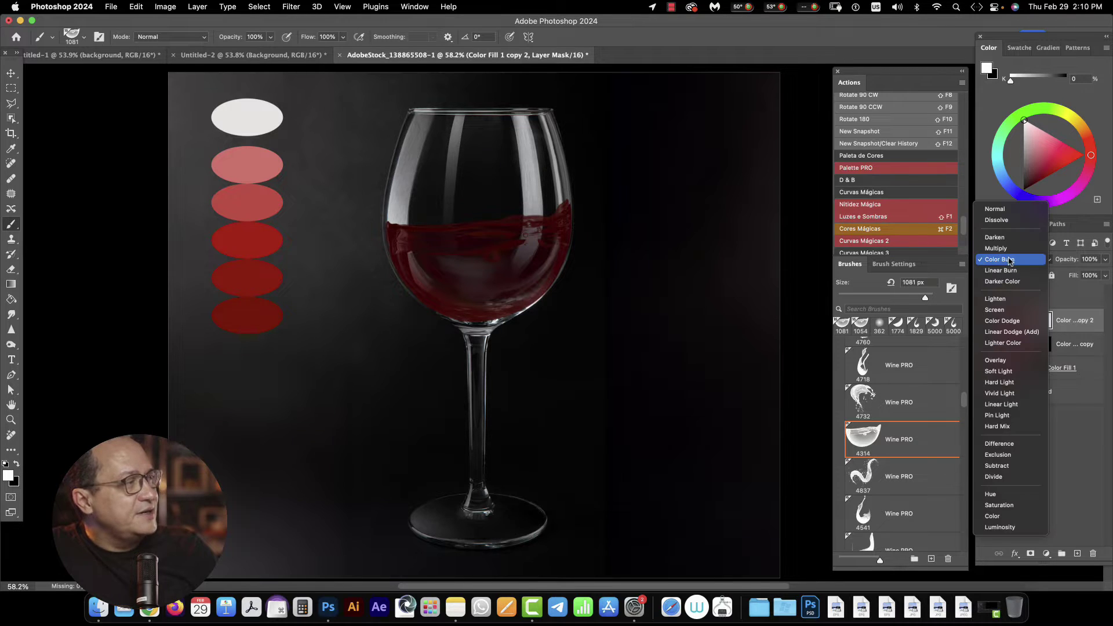
{"action": "left_click", "coordinate": [1011, 320]}
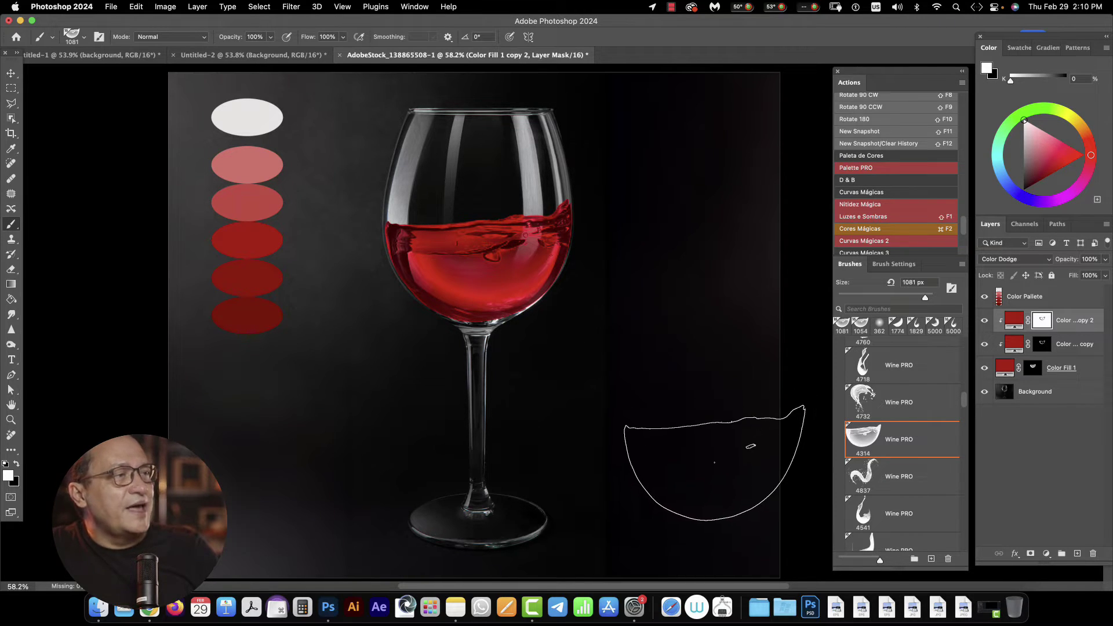
{"action": "scroll", "coordinate": [638, 259], "scroll_direction": "left", "scroll_amount": 3}
{"action": "key", "text": "z"}
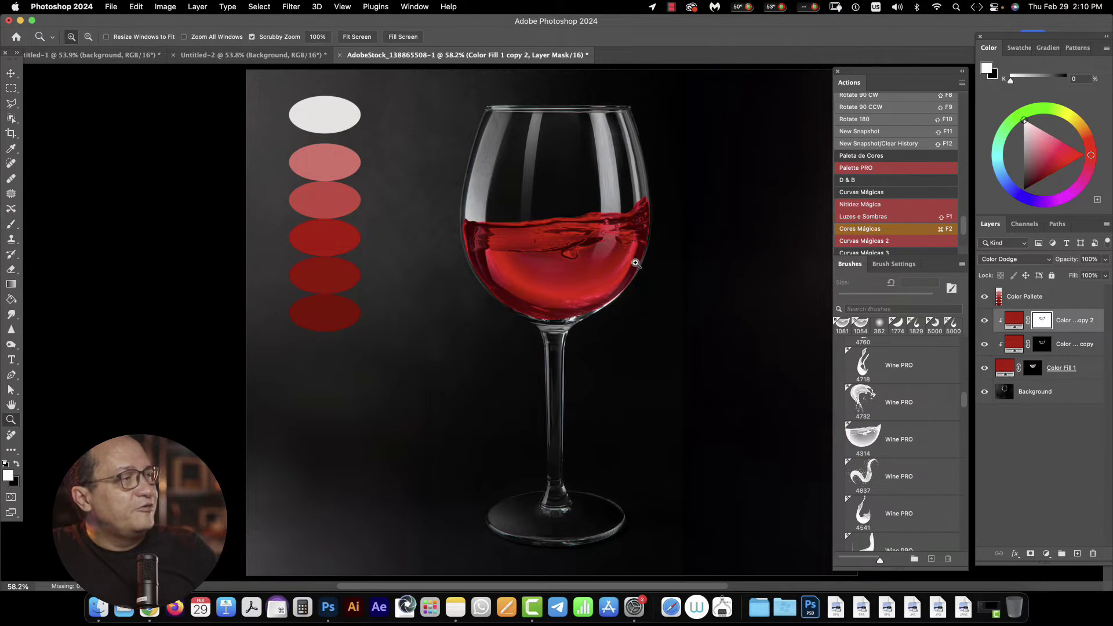
{"action": "left_click_drag", "start_coordinate": [634, 256], "coordinate": [728, 271]}
{"action": "key", "text": "b"}
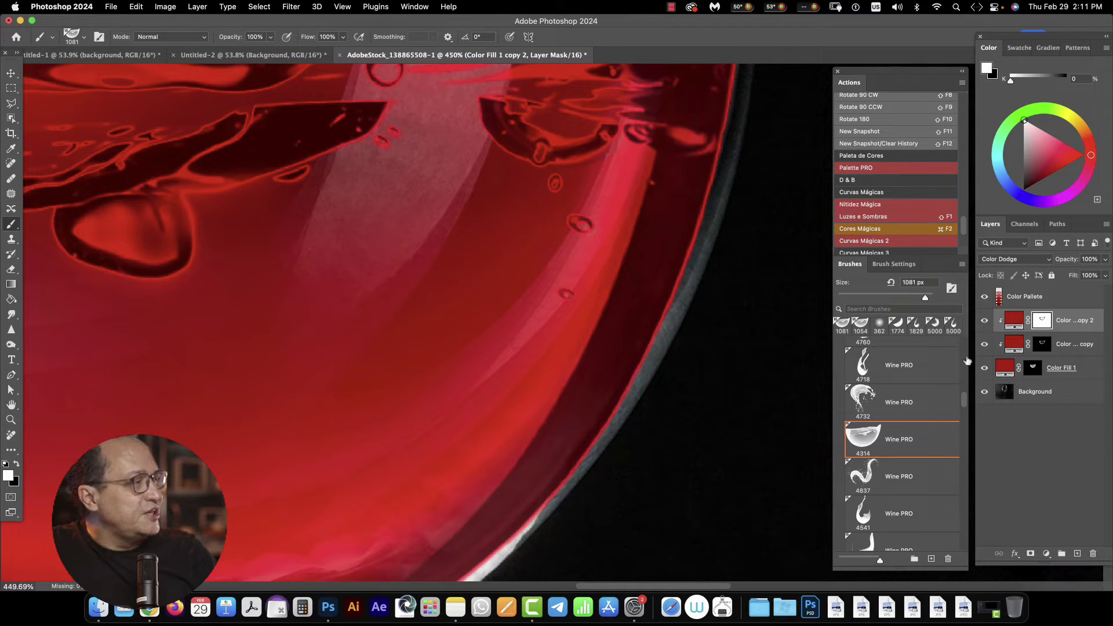
Apply the Minimum filter to the Color Fill 1 layer mask
{"action": "left_click", "coordinate": [1032, 370]}
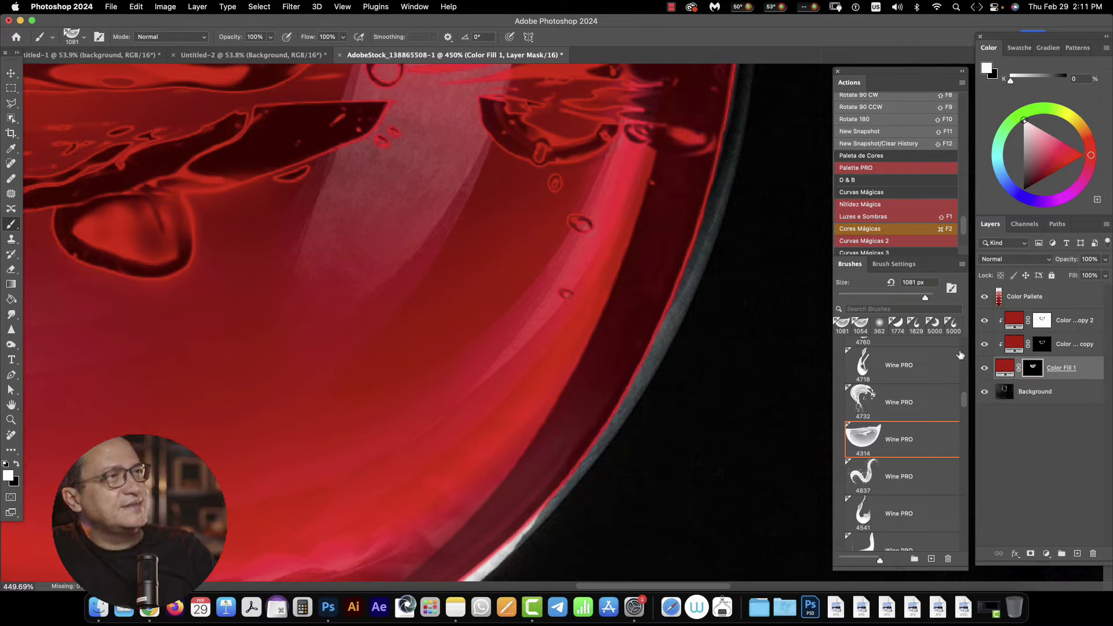
{"action": "left_click", "coordinate": [287, 5]}
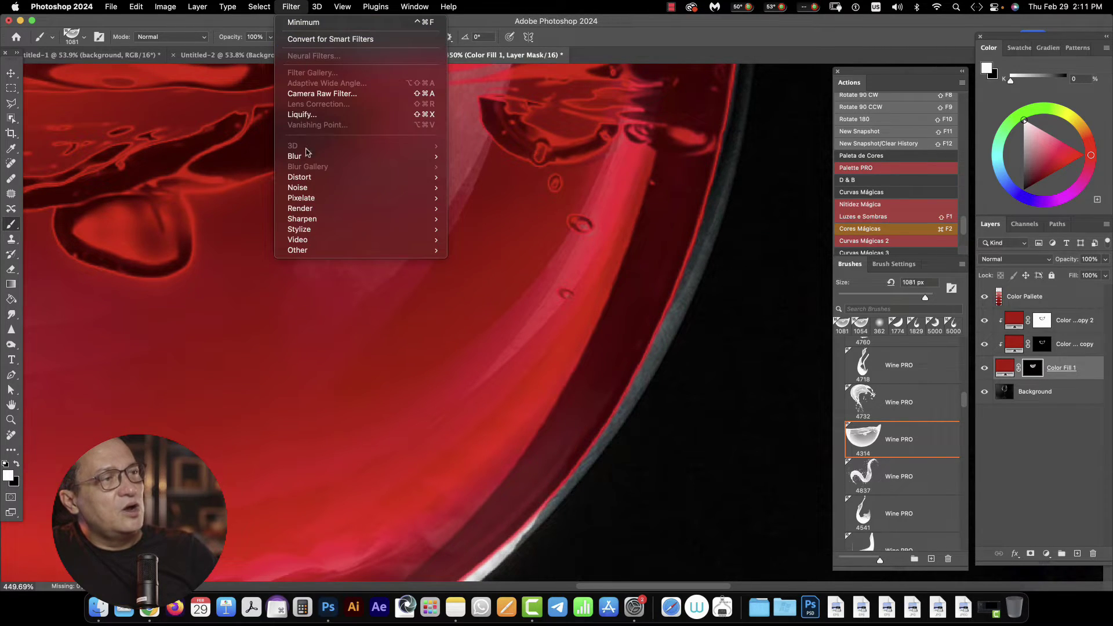
{"action": "mouse_move", "coordinate": [303, 251]}
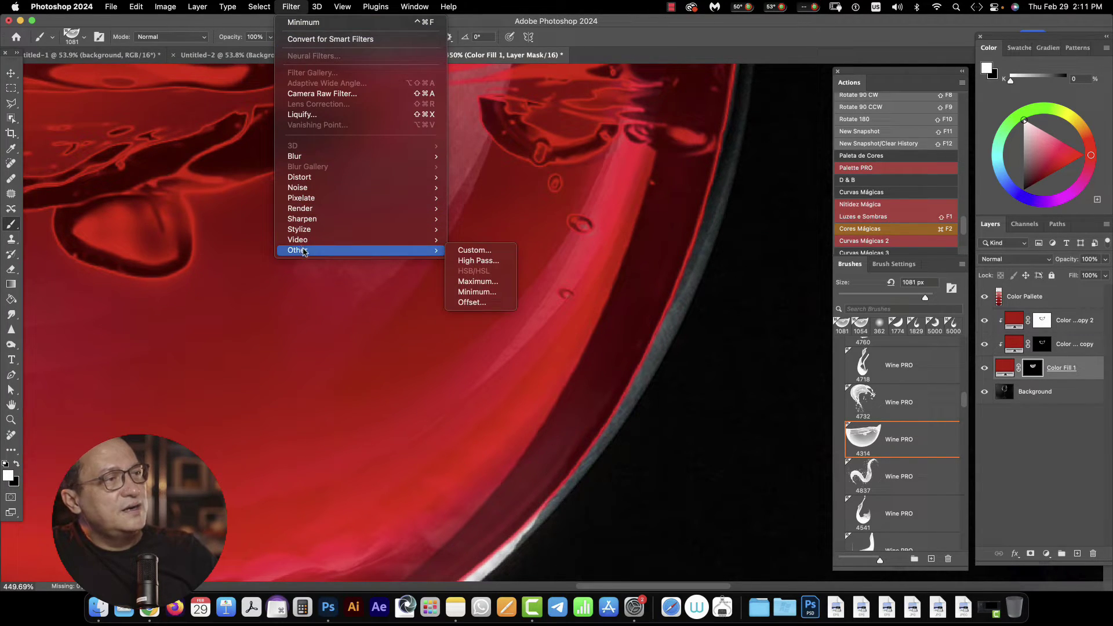
{"action": "left_click", "coordinate": [484, 292]}
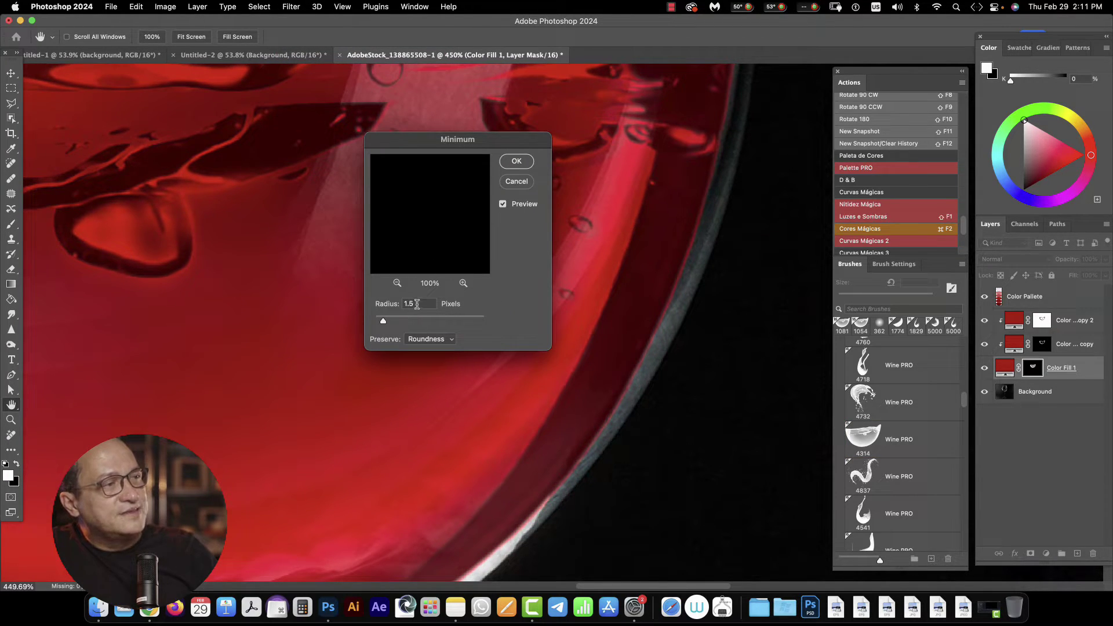
{"action": "left_click_drag", "start_coordinate": [418, 303], "coordinate": [403, 306]}
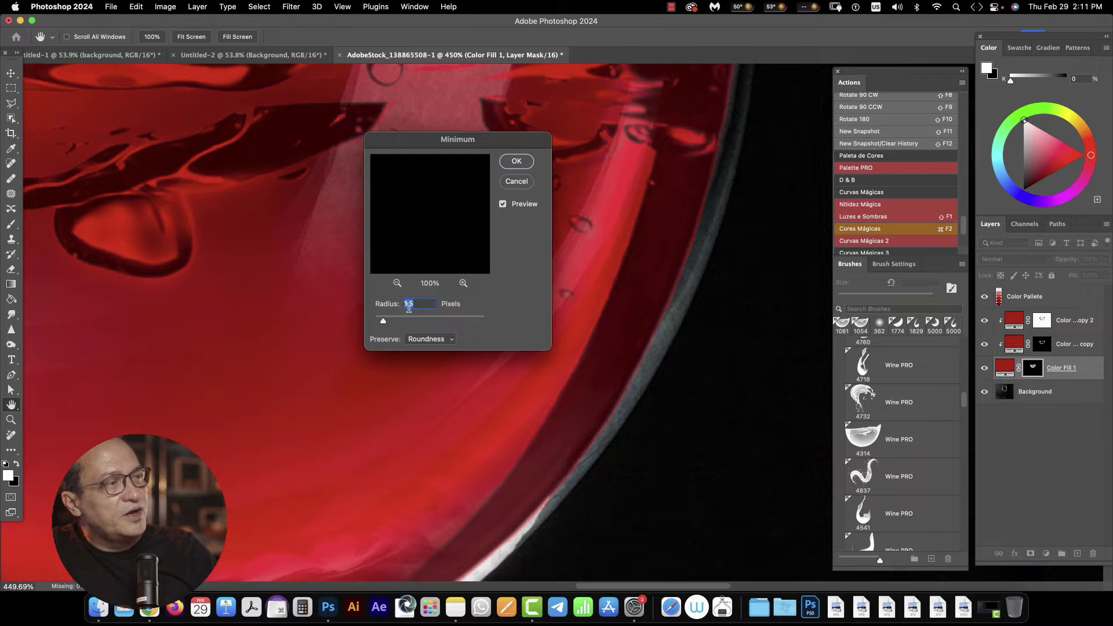
{"action": "left_click", "coordinate": [517, 162]}
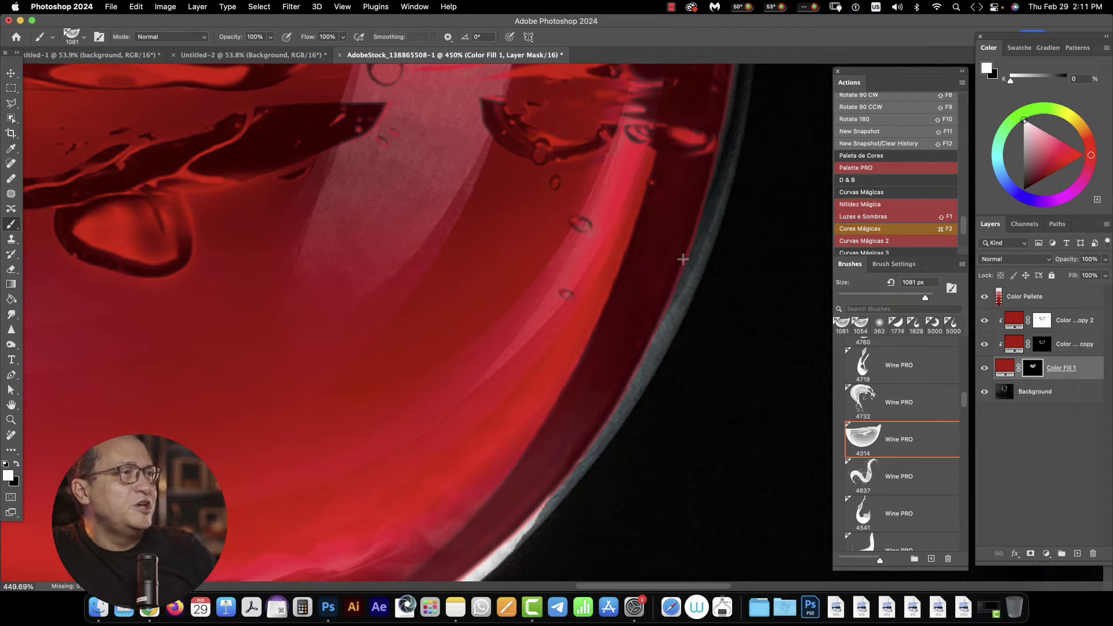
Reapply the Minimum filter to the mask and fit the whole glass on screen
{"action": "left_click", "coordinate": [291, 7]}
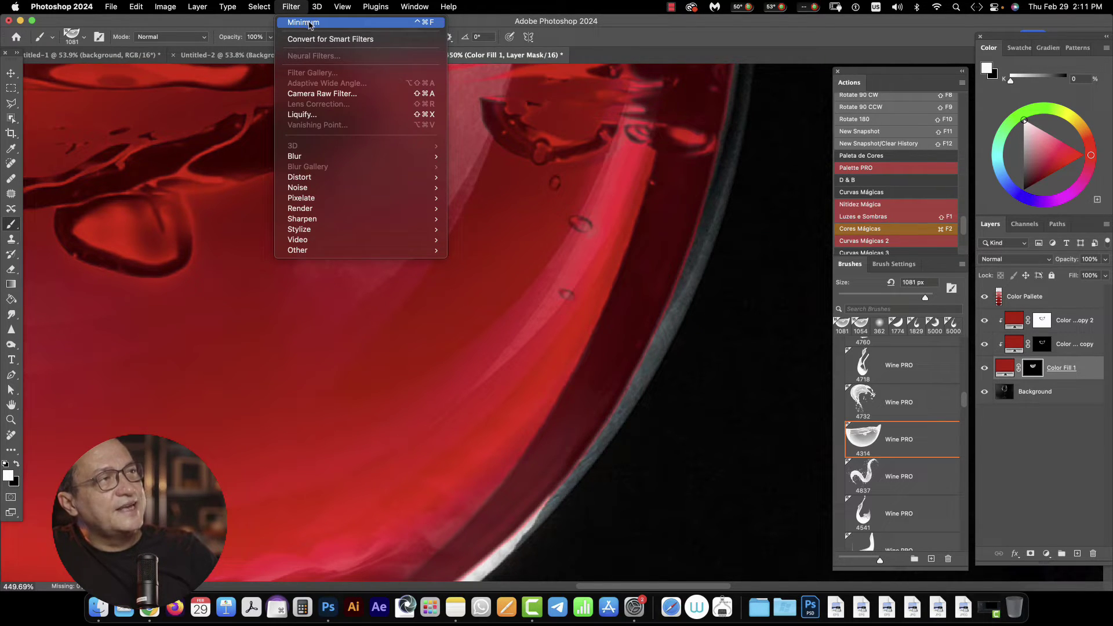
{"action": "left_click", "coordinate": [310, 25]}
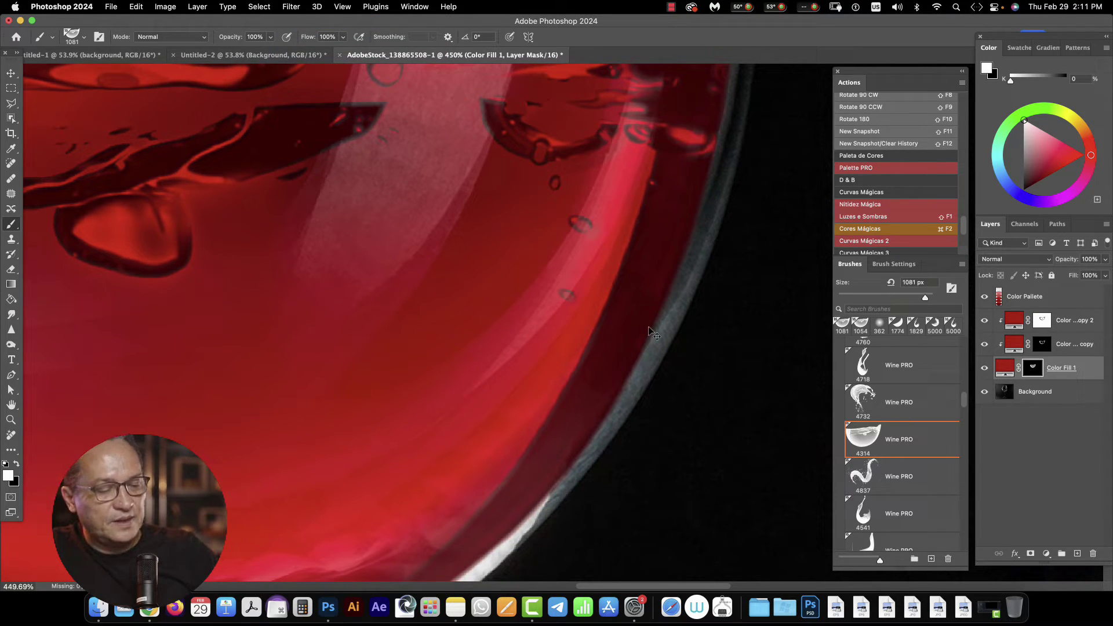
{"action": "key", "text": "super+0"}
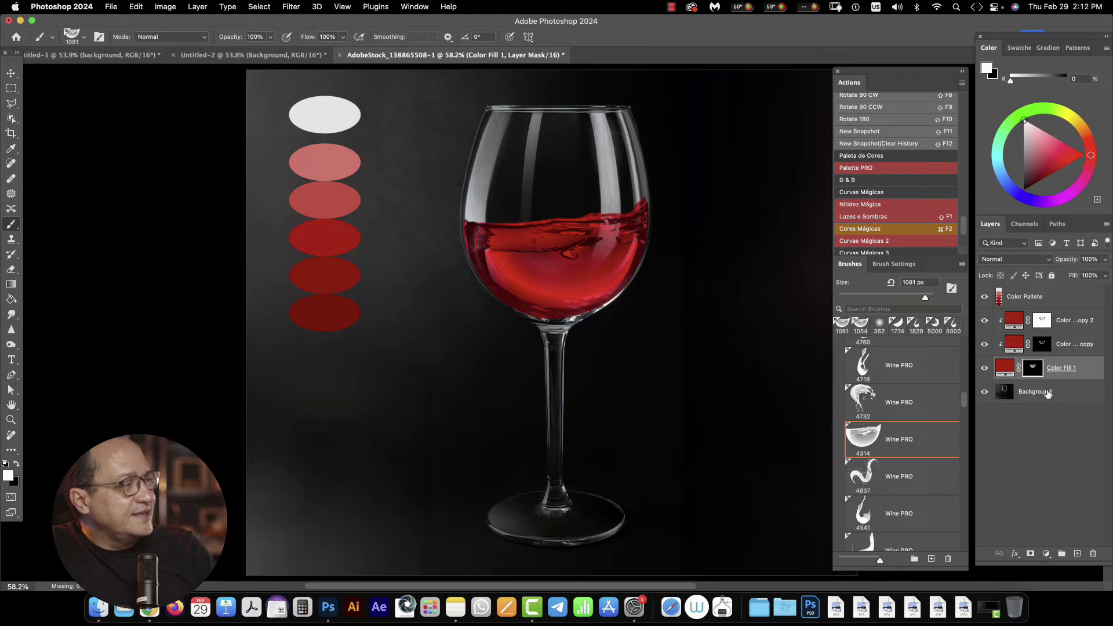
Duplicate the Background above the red fill layers and clip the copy to them
{"action": "left_click", "coordinate": [1026, 396]}
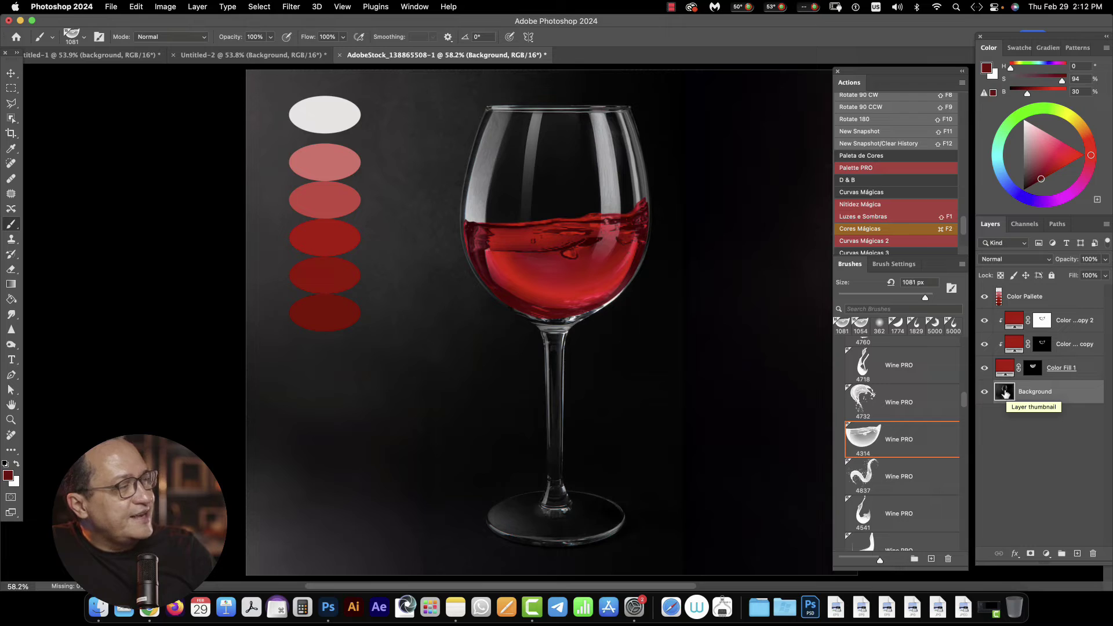
{"action": "left_click_drag", "start_coordinate": [1006, 394], "coordinate": [1027, 313]}
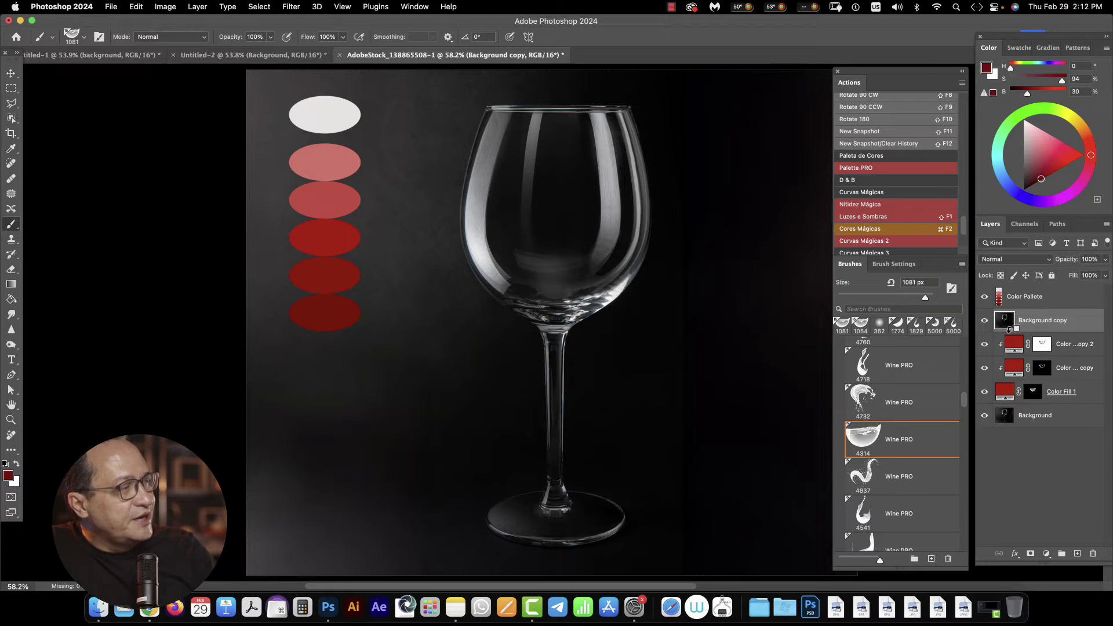
{"action": "left_click", "coordinate": [1008, 329], "text": "alt"}
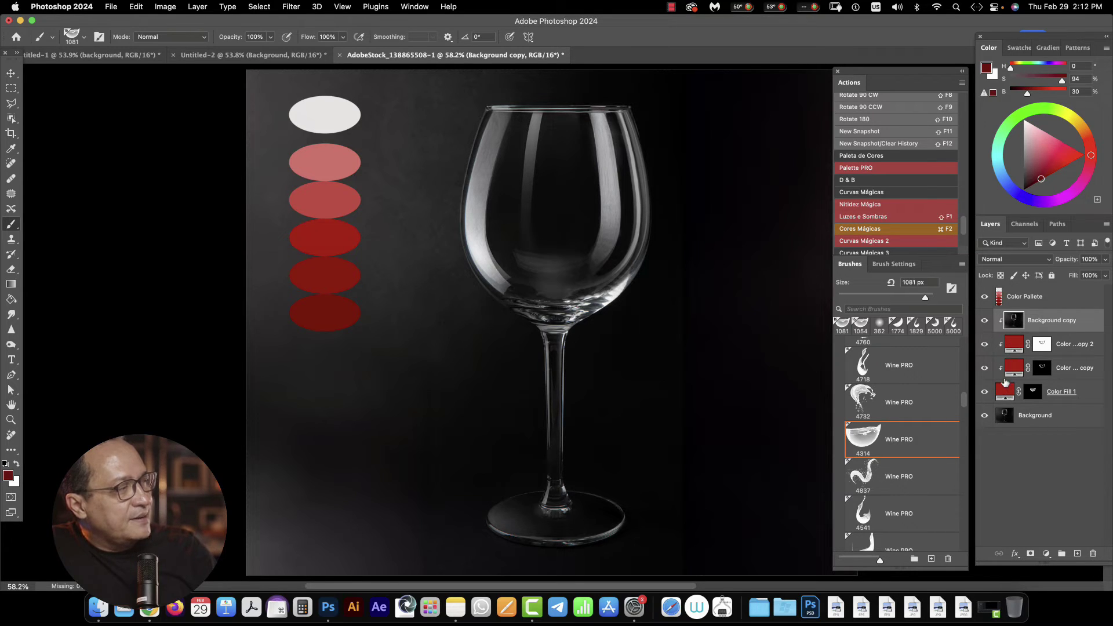
Set the Background copy to Screen at 63% fill, then select layers down to Color Fill 1
{"action": "left_click", "coordinate": [1014, 262]}
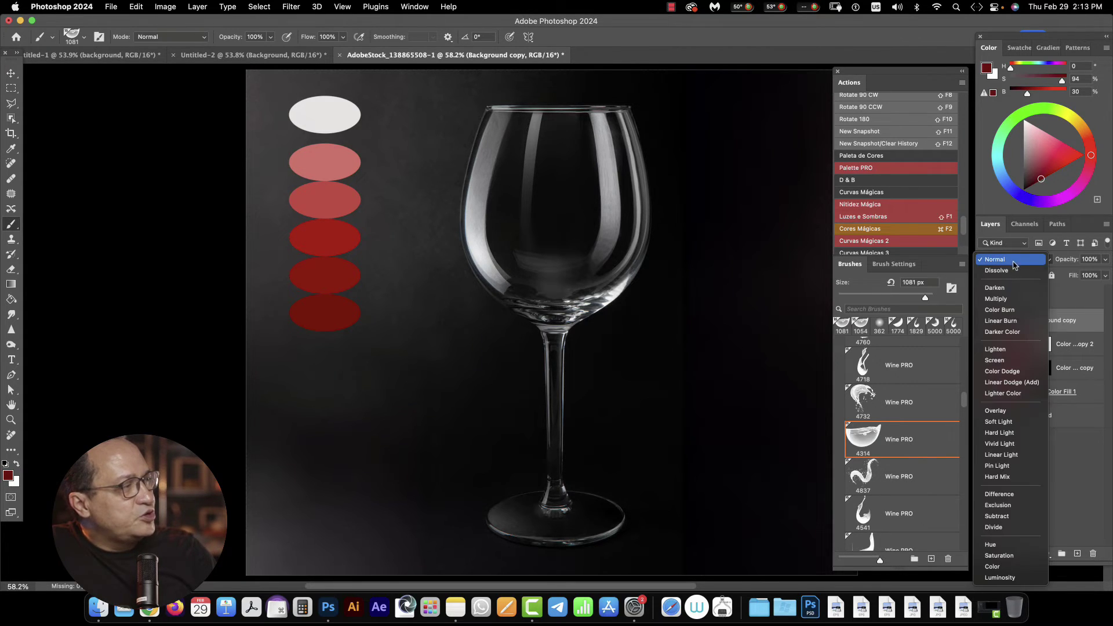
{"action": "left_click", "coordinate": [1004, 362]}
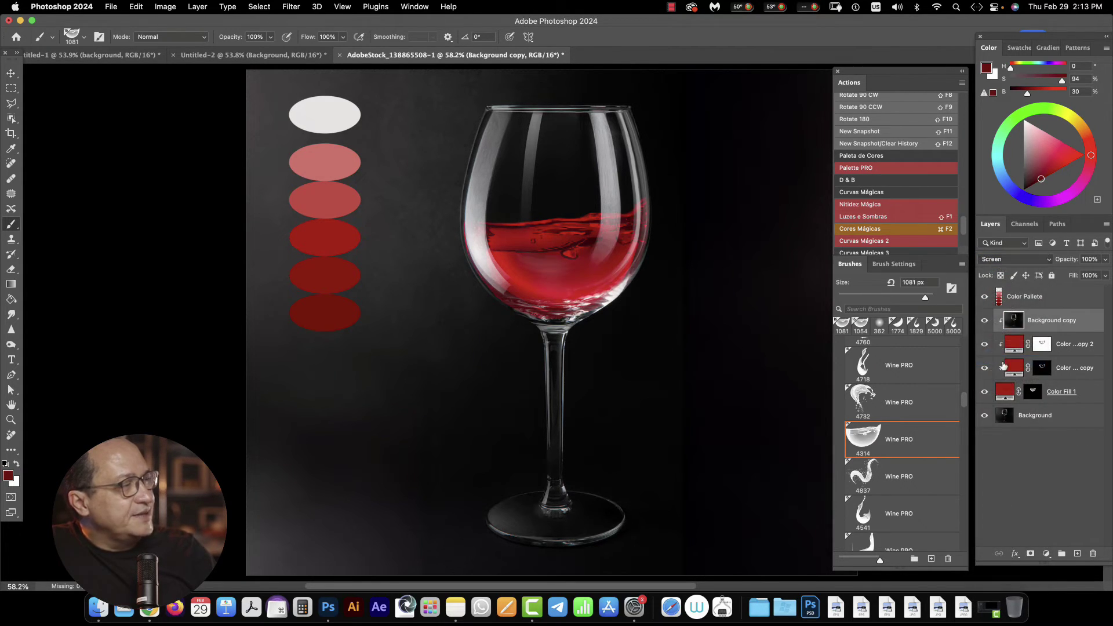
{"action": "left_click", "coordinate": [1105, 276]}
{"action": "left_click_drag", "start_coordinate": [1105, 292], "coordinate": [1084, 291]}
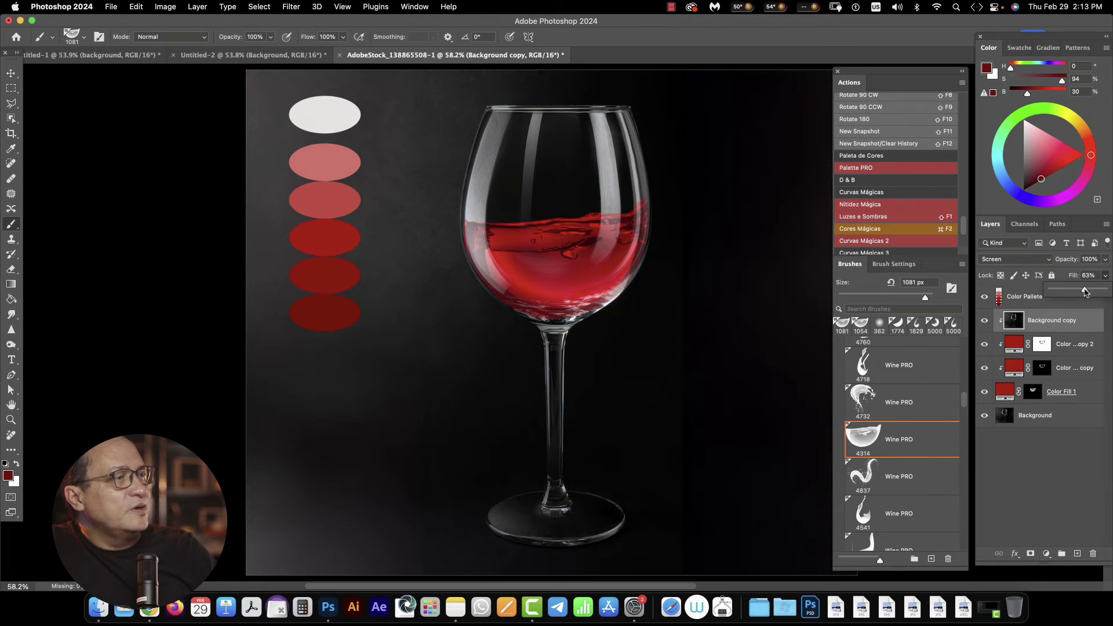
{"action": "left_click", "coordinate": [1064, 393], "text": "shift"}
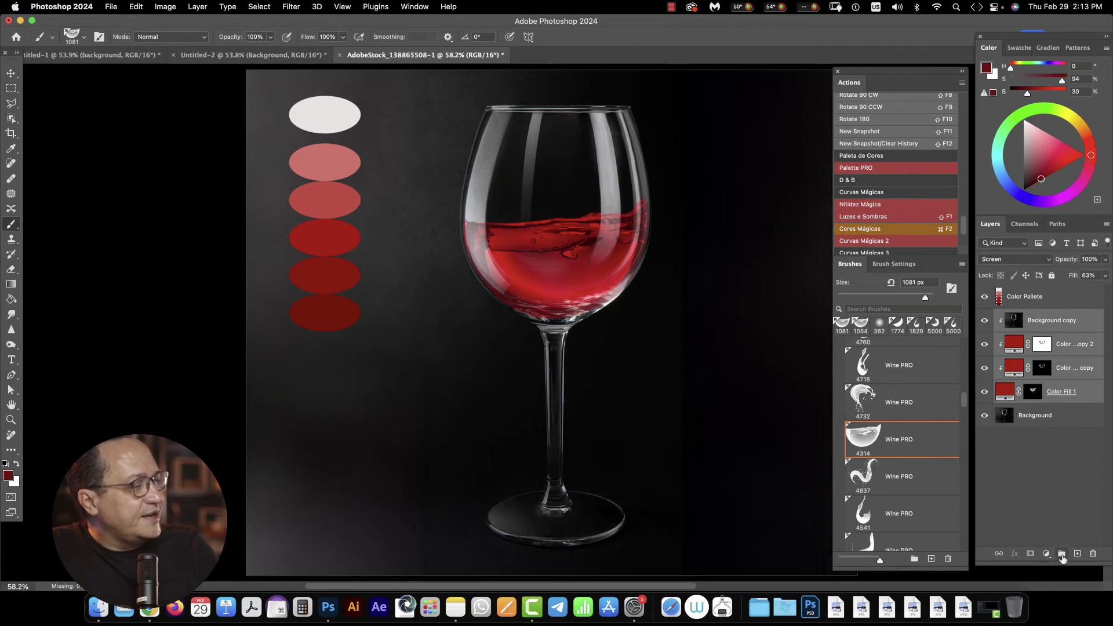
Group the selected layers and name the group 'Wine Splash'
{"action": "left_click", "coordinate": [1061, 555]}
{"action": "double_click", "coordinate": [1036, 317]}
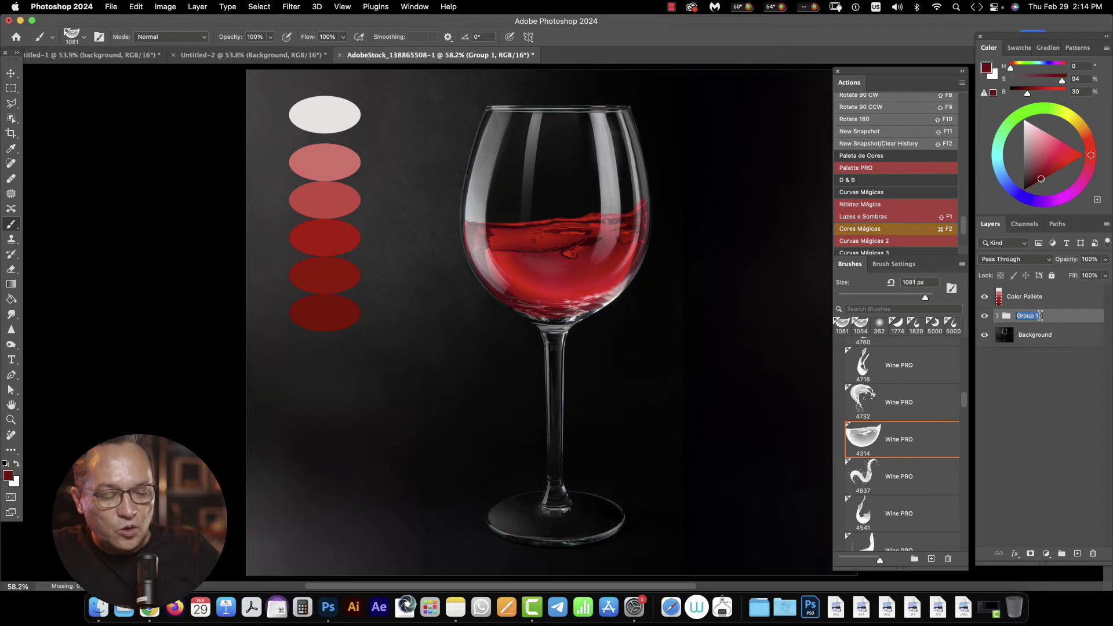
{"action": "type", "text": "Wine Splash"}
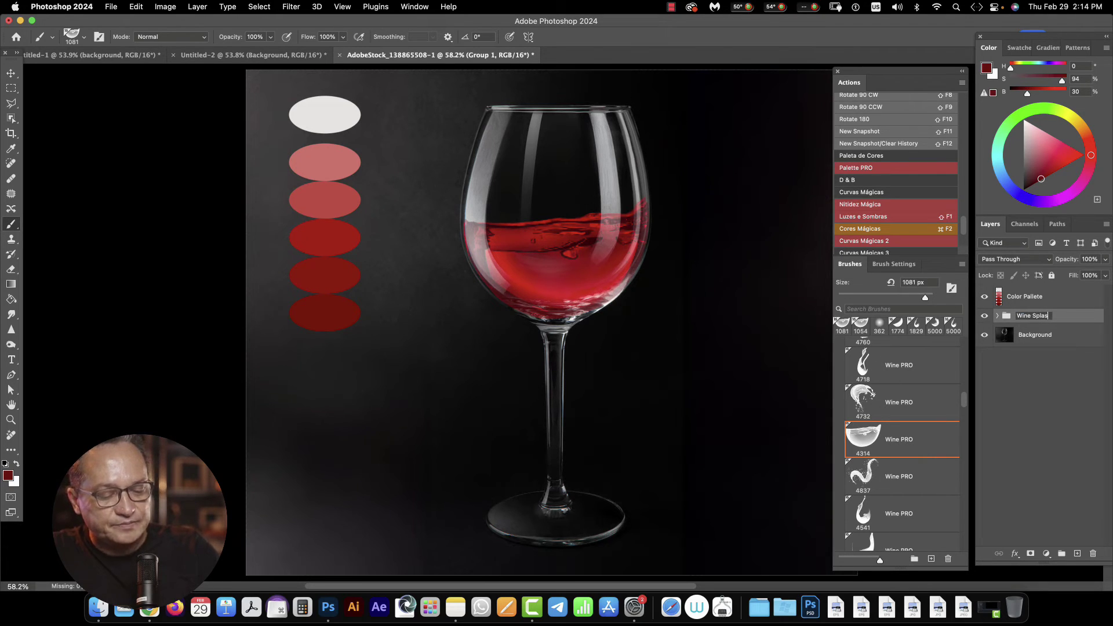
{"action": "key", "text": "Return"}
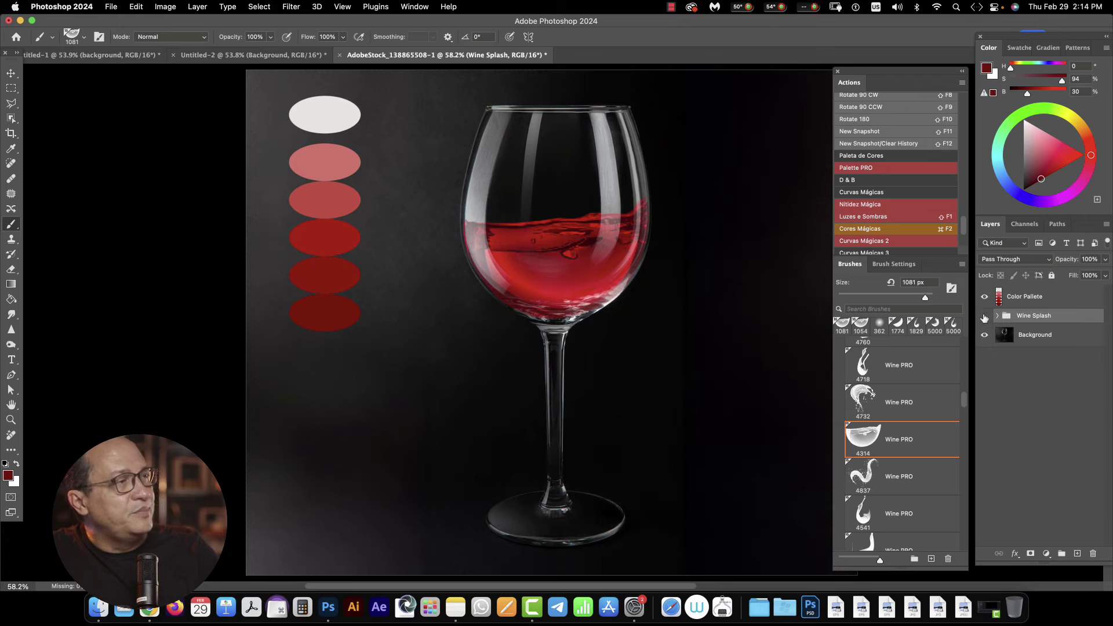
Toggle the Wine Splash group's visibility to compare, expand it, and select Color Fill 1 copy 2
{"action": "left_click", "coordinate": [984, 316]}
{"action": "left_click", "coordinate": [983, 316]}
{"action": "left_click", "coordinate": [984, 318]}
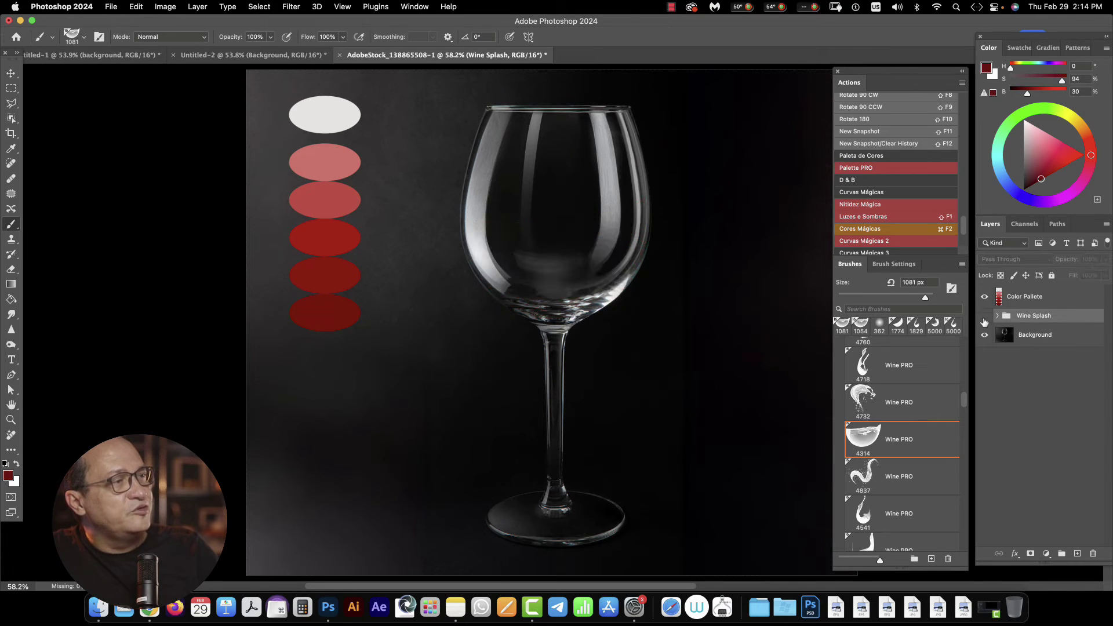
{"action": "left_click", "coordinate": [984, 317]}
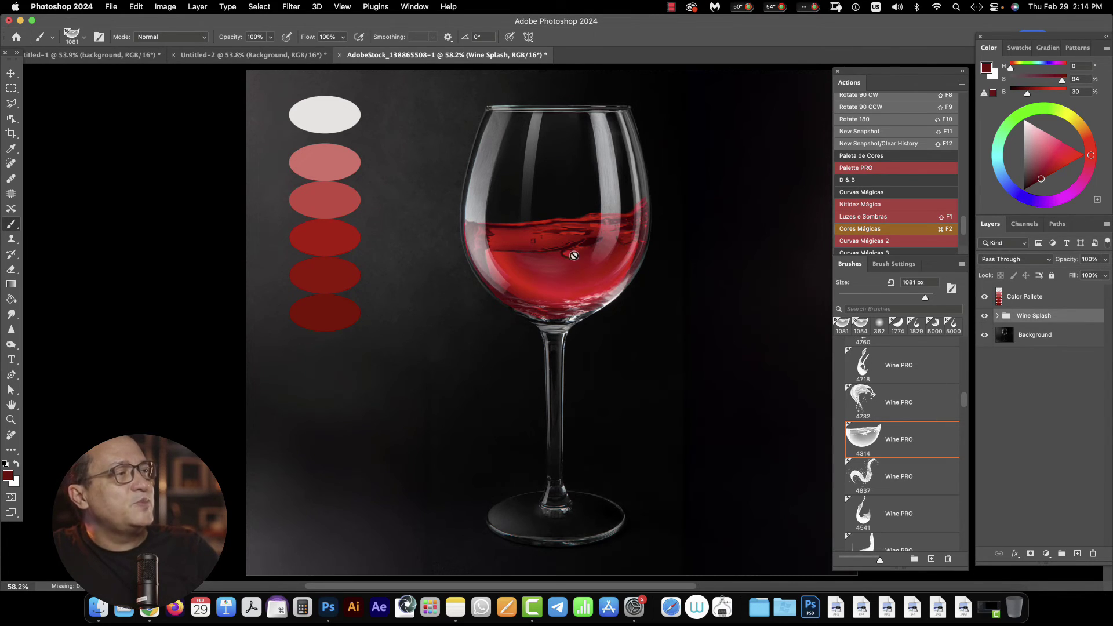
{"action": "left_click", "coordinate": [997, 315]}
{"action": "left_click", "coordinate": [1032, 363]}
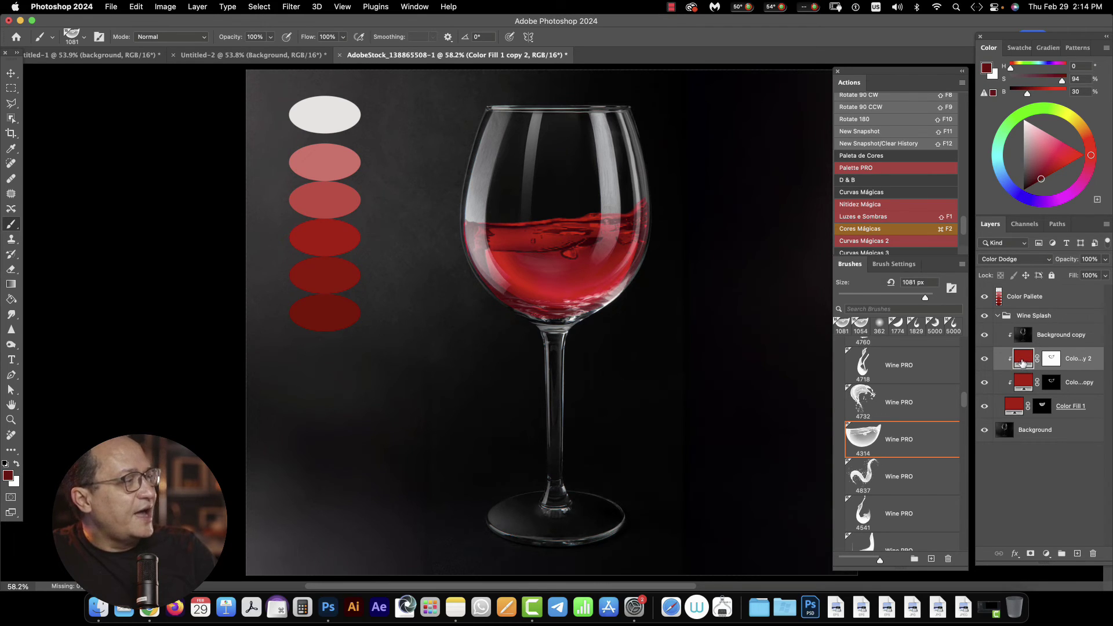
Try a pink from the palette for Color Fill 1 copy 2, then discard it
{"action": "double_click", "coordinate": [1021, 360]}
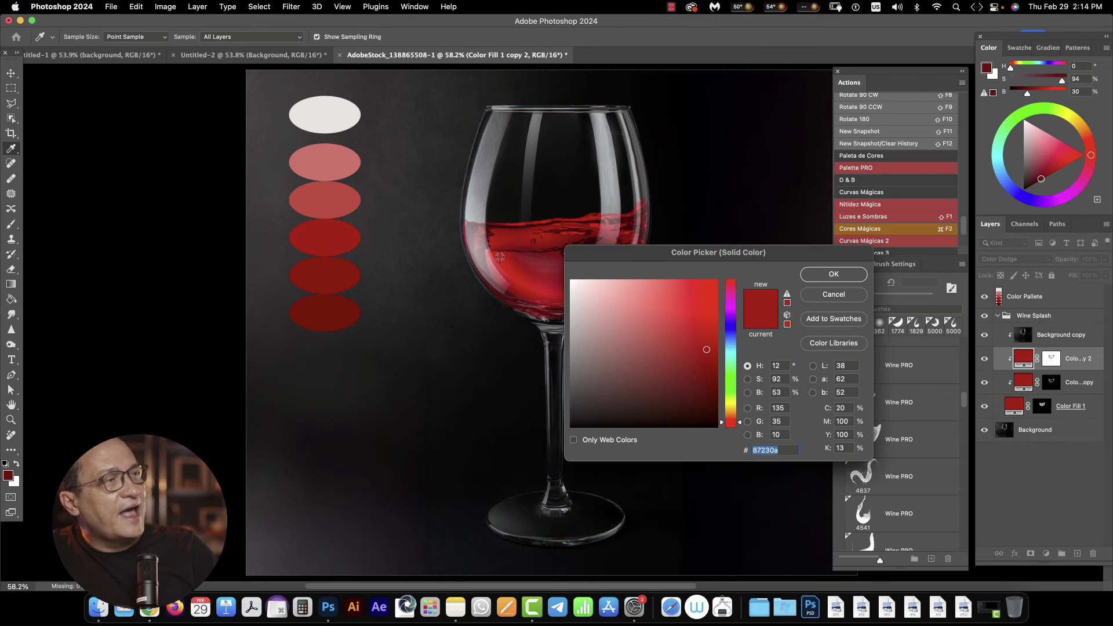
{"action": "left_click", "coordinate": [325, 163]}
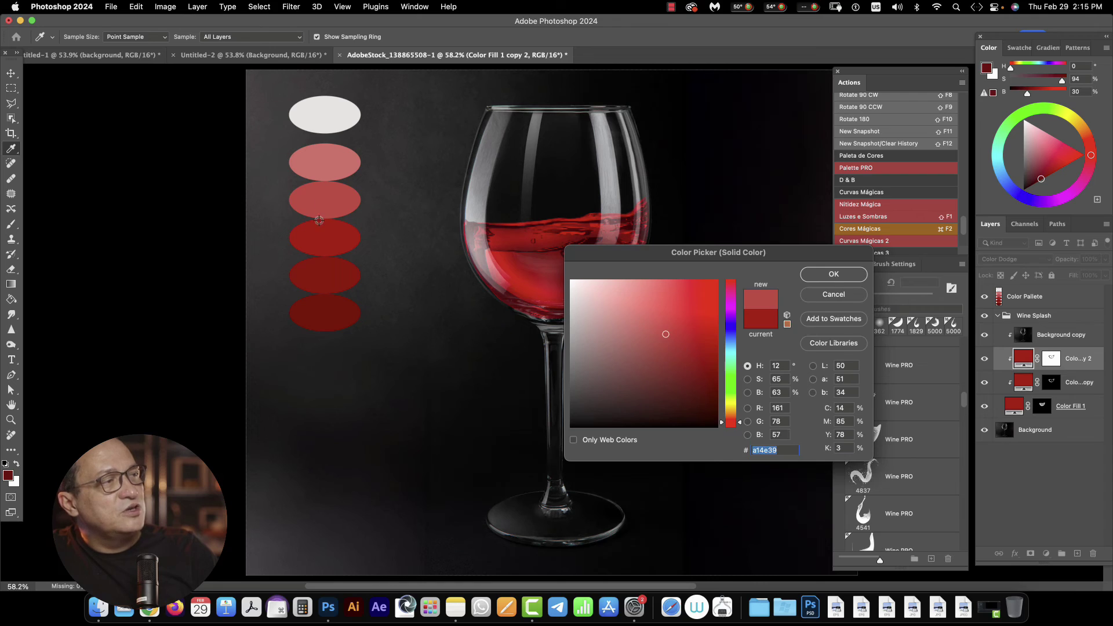
{"action": "key", "text": "Escape"}
Sample the dark red 5a1403 from the bottom palette ellipse for Color Fill 1 copy
{"action": "left_click", "coordinate": [1024, 380]}
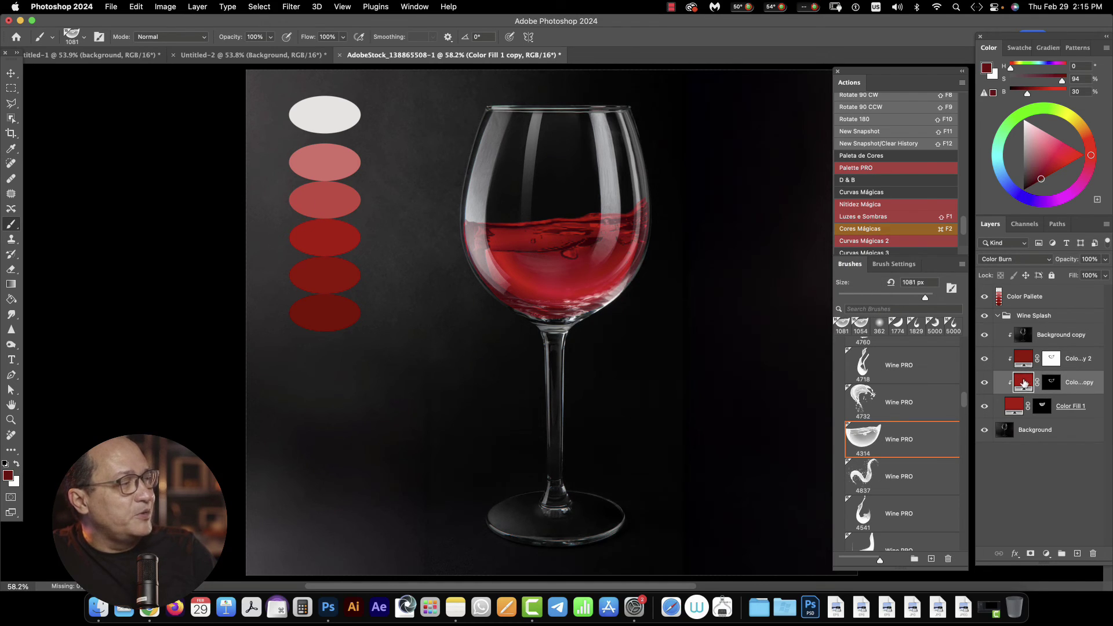
{"action": "double_click", "coordinate": [1024, 380]}
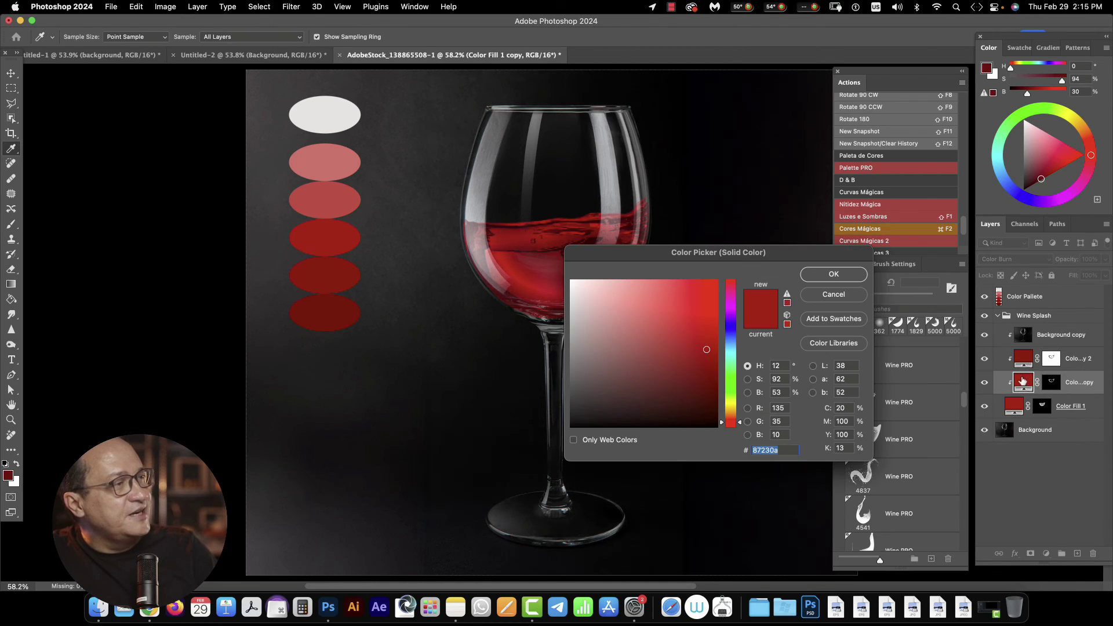
{"action": "left_click", "coordinate": [326, 279]}
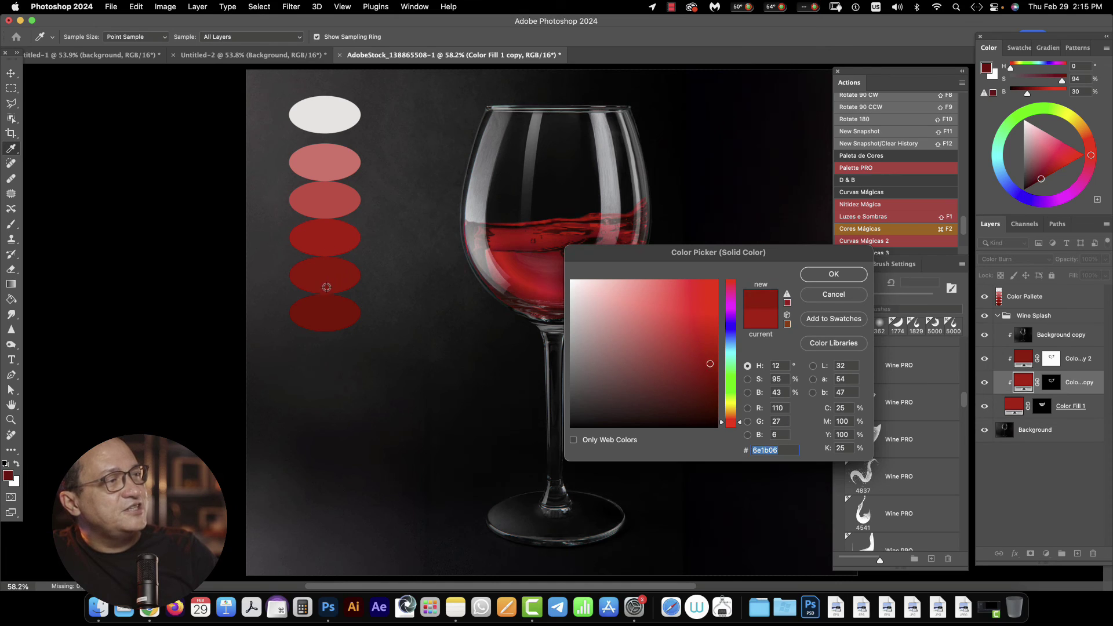
{"action": "left_click", "coordinate": [326, 315]}
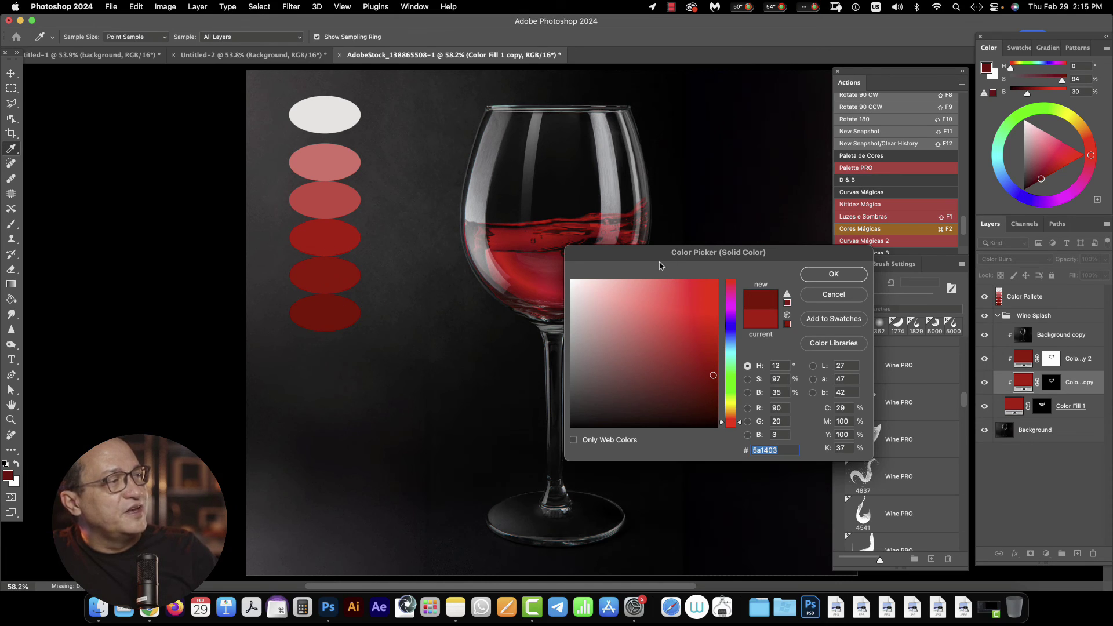
{"action": "left_click_drag", "start_coordinate": [703, 258], "coordinate": [484, 370]}
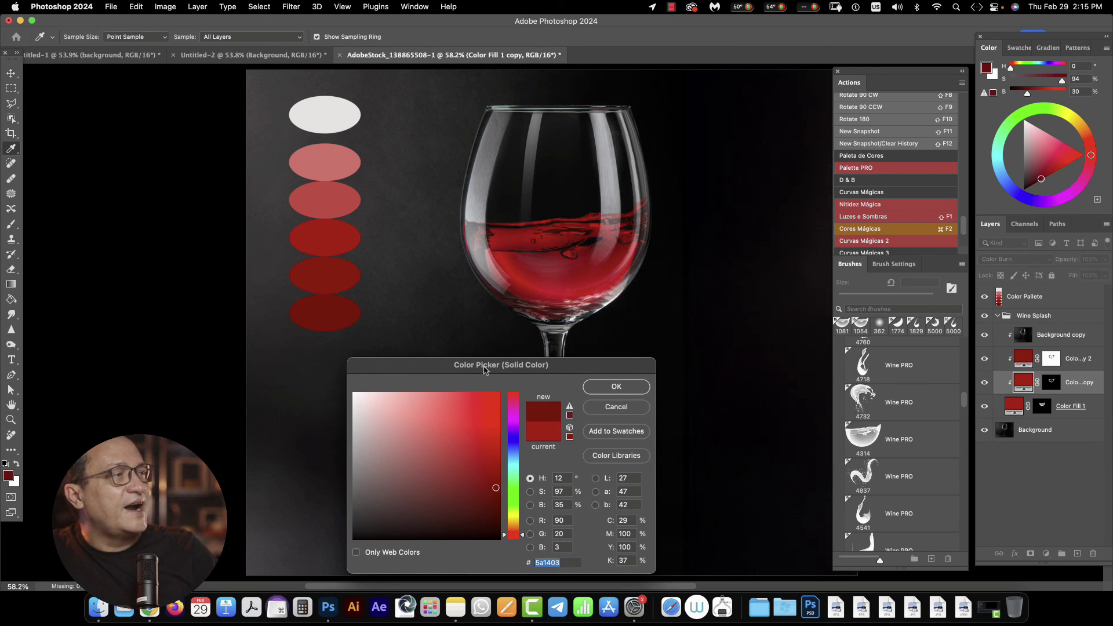
Confirm the dark red 5a1403 as the Color Fill 1 copy colour
{"action": "left_click", "coordinate": [615, 387]}
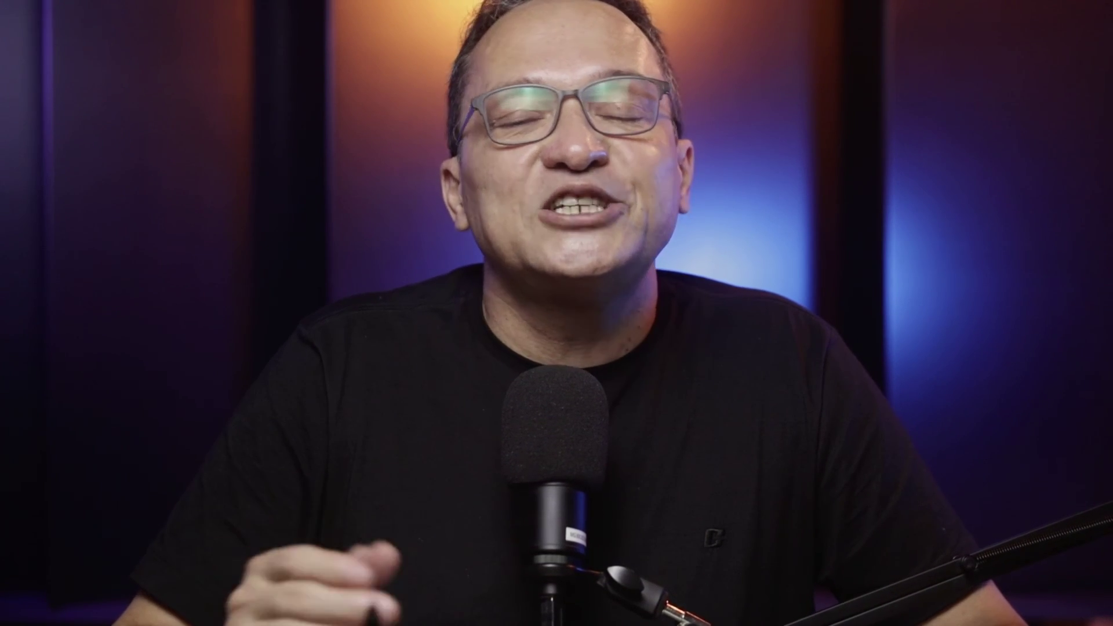